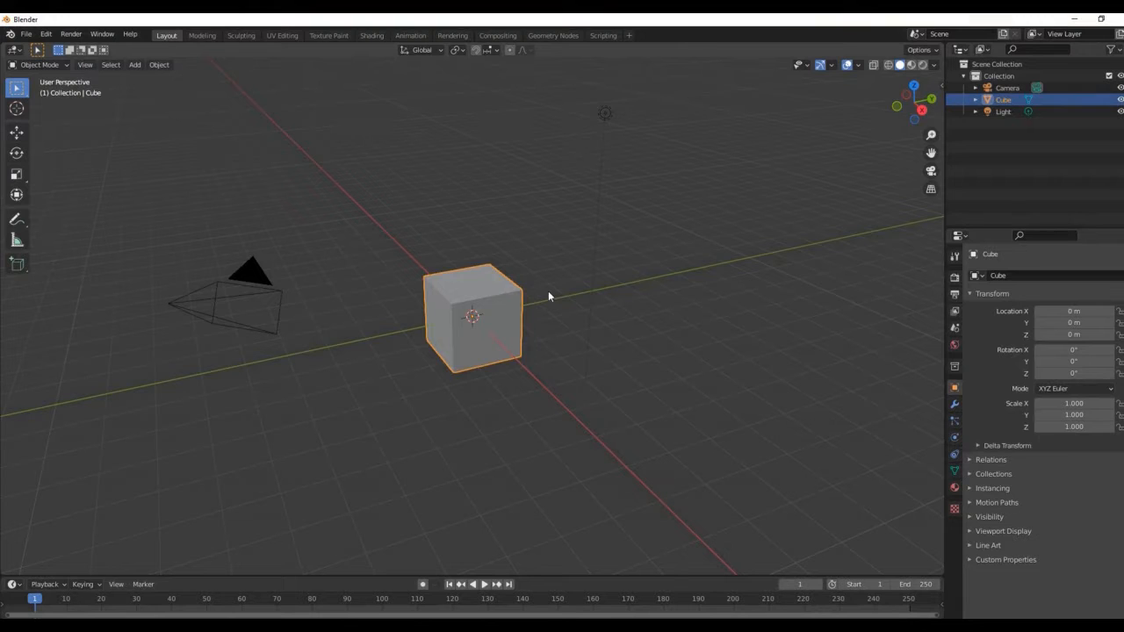
Delete the default cube and add a mesh cylinder at the origin.
mouse_move(919, 105)
left_mouse_down()
mouse_move(921, 143)
mouse_move(927, 104)
left_mouse_up()
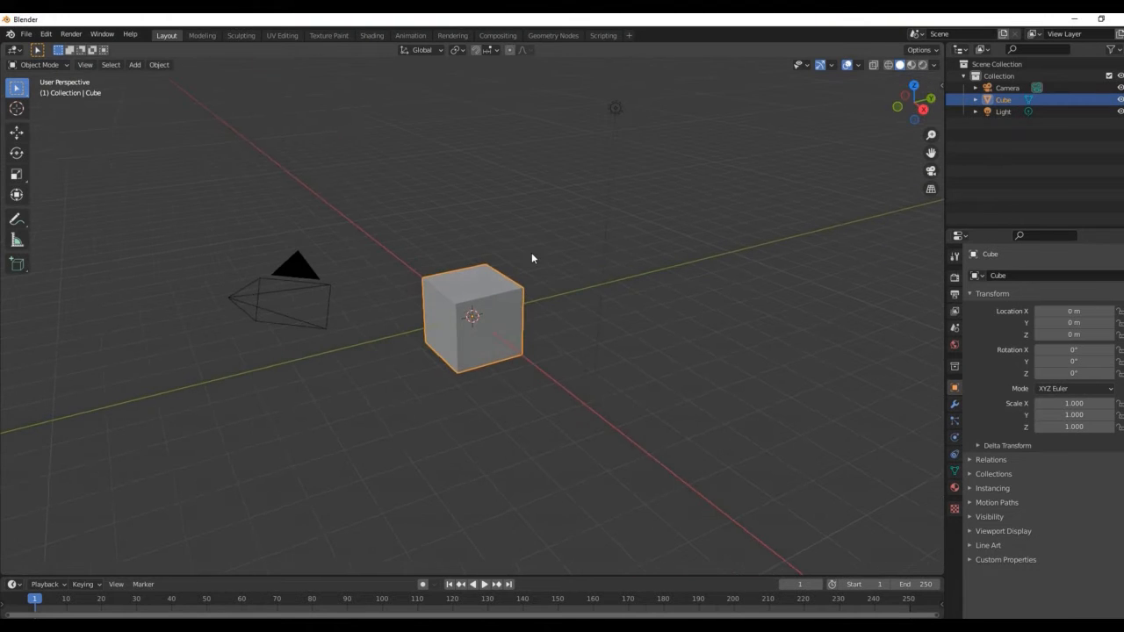
key("Delete")
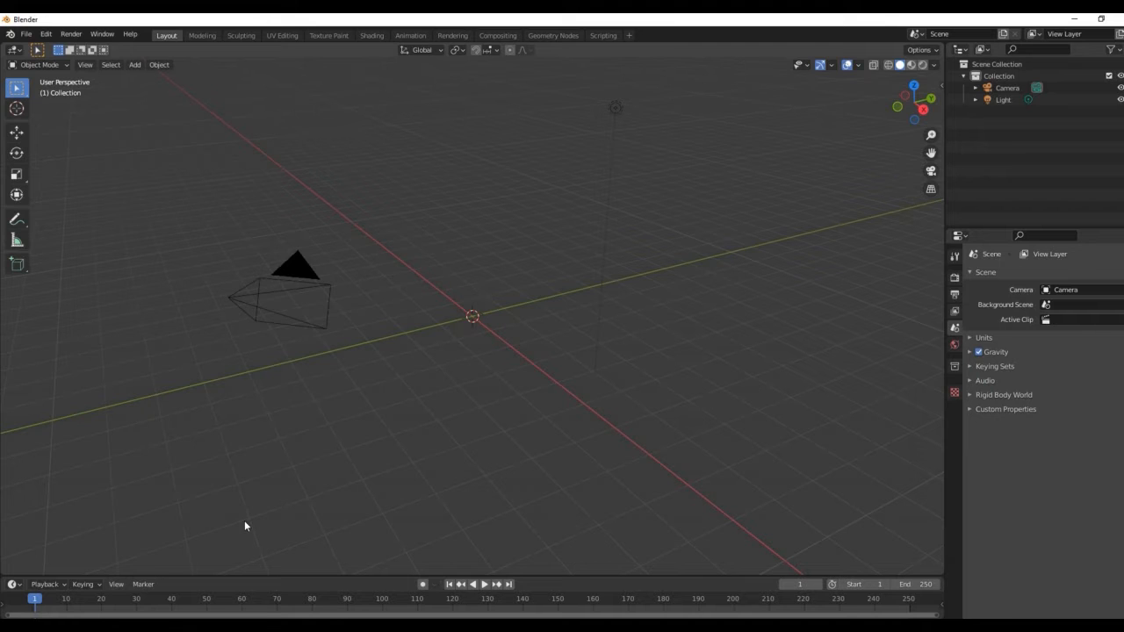
key("shift+a")
mouse_move(211, 388)
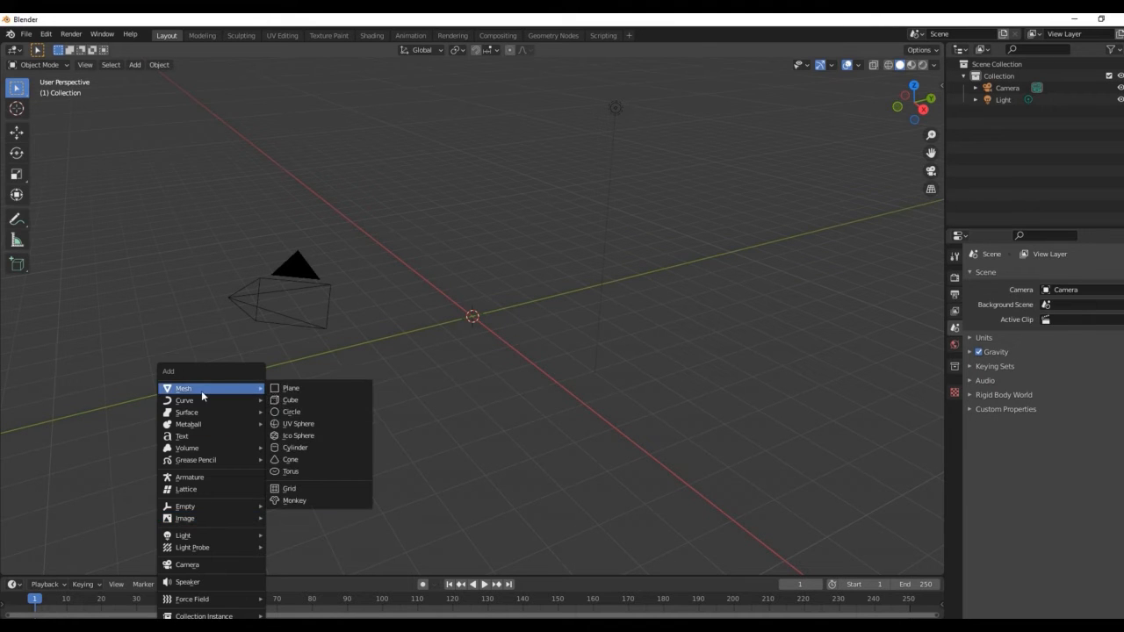
left_click(297, 447)
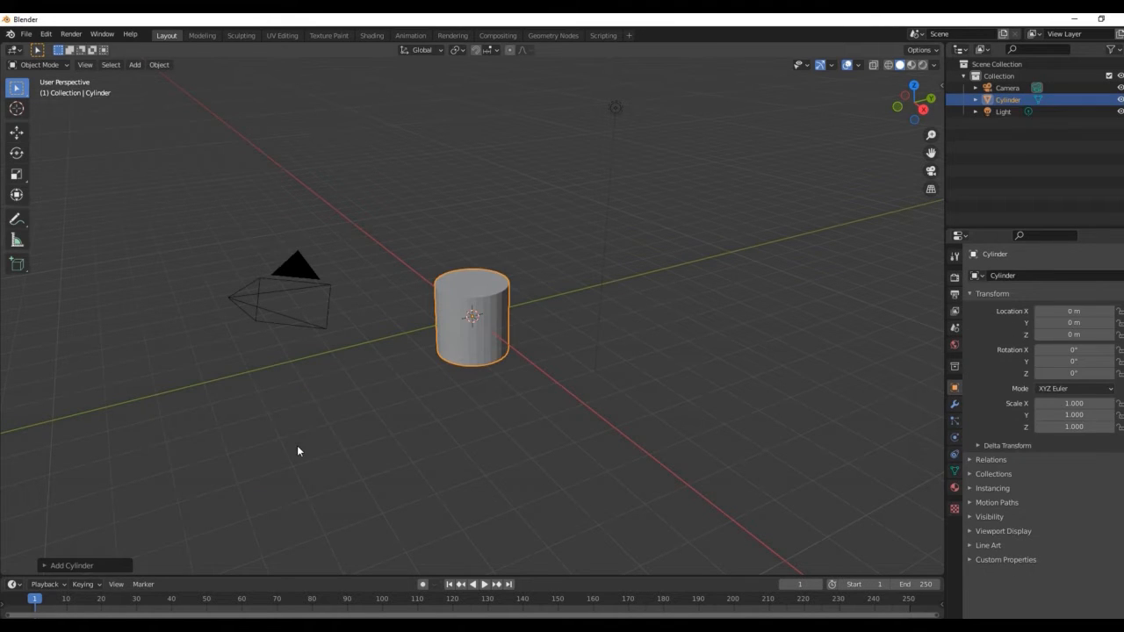
Stretch the cylinder along Z to a scale of about 2.48, working in front view.
key("KP_1")
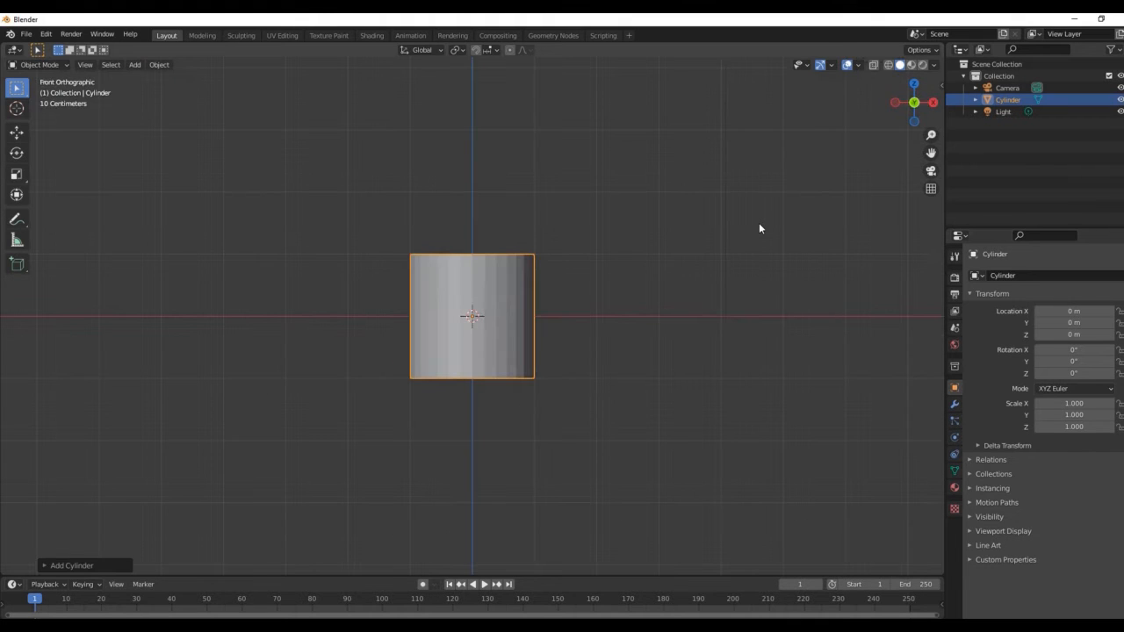
key("s")
key("z")
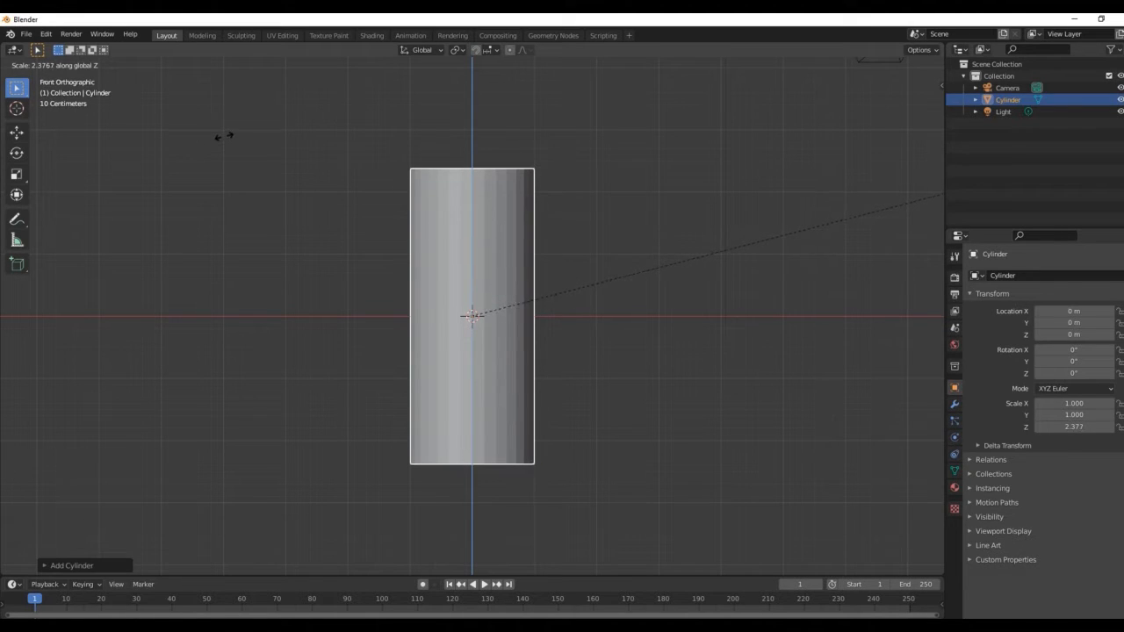
left_click(254, 133)
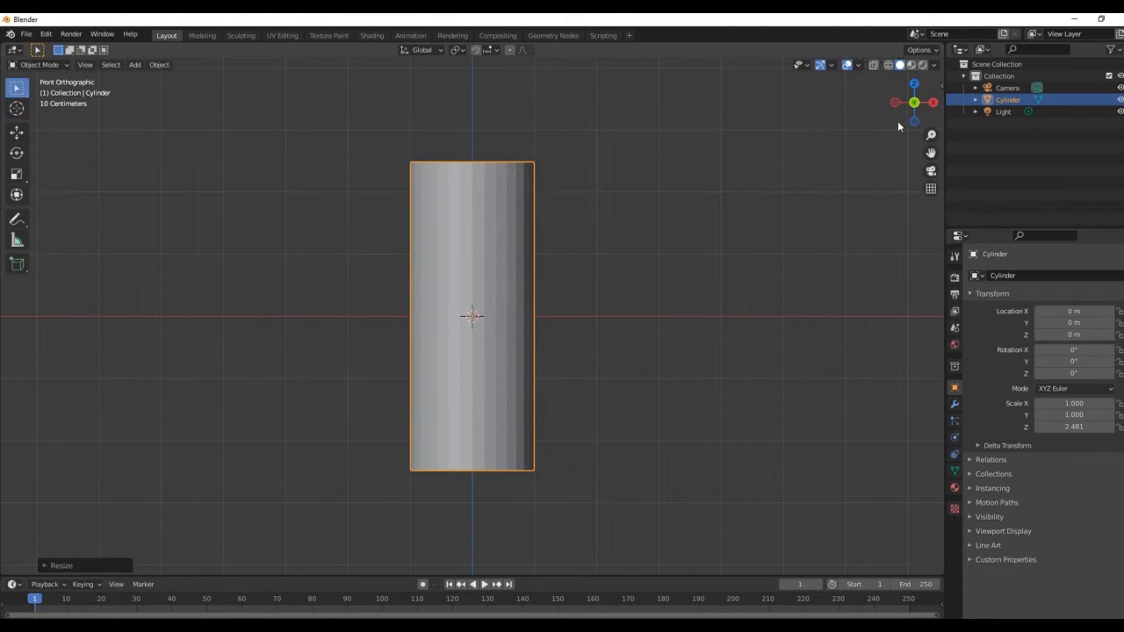
Duplicate the cylinder, place the copy about 4 m away along X and hide the copy.
left_click_drag(898, 121, 895, 117)
right_click(425, 250)
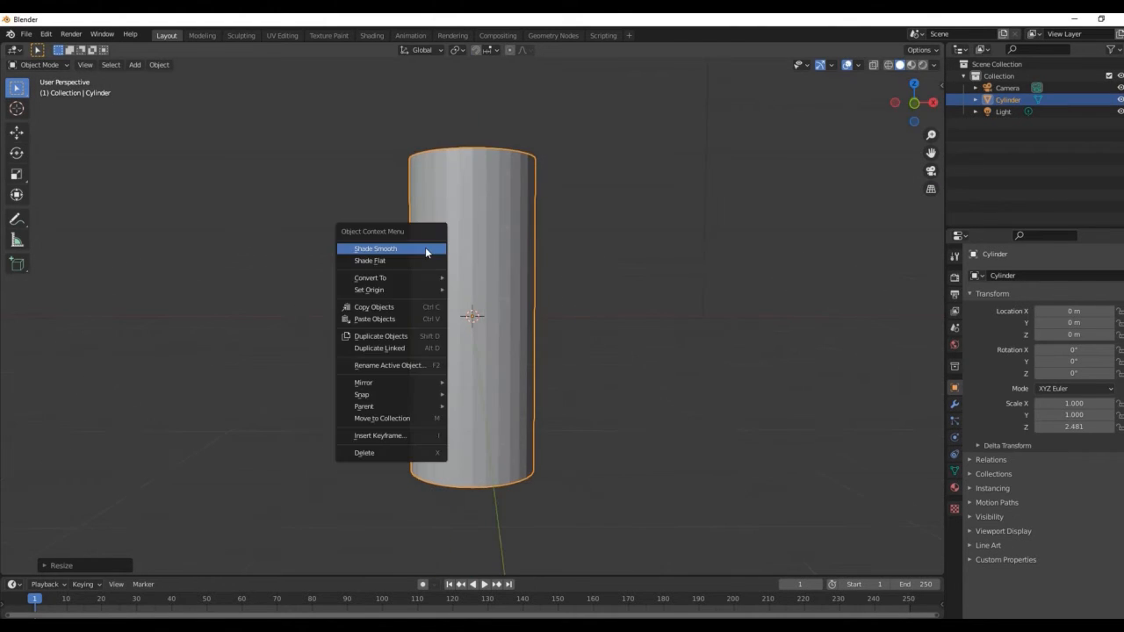
left_click(424, 337)
left_click(722, 310)
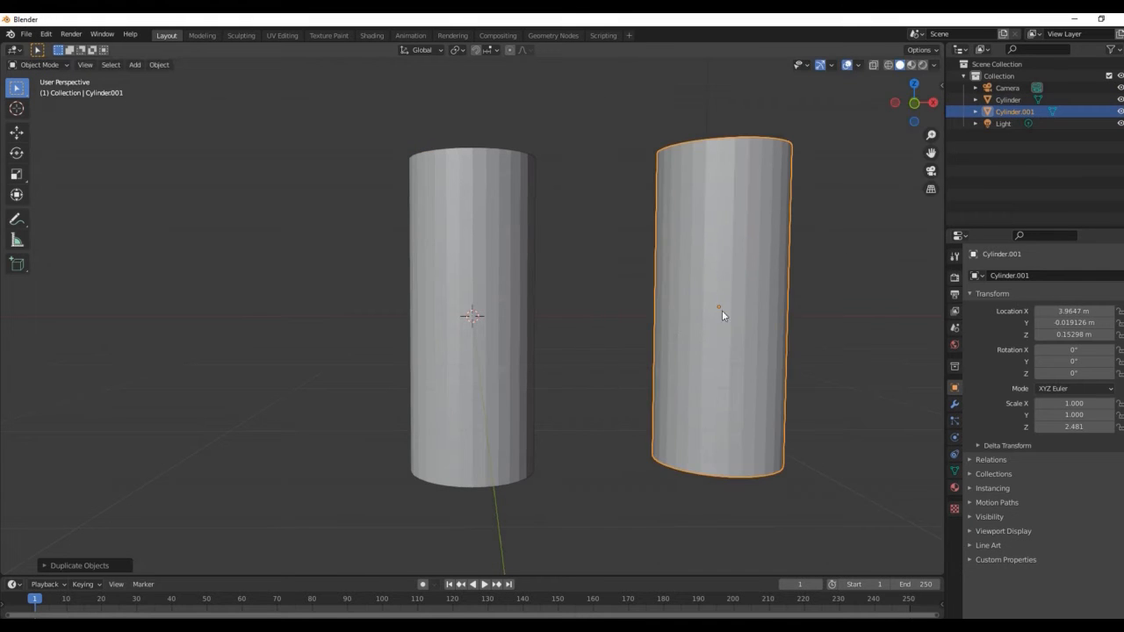
left_click(1120, 112)
Add an Edge Split modifier to the original cylinder.
left_click(1009, 99)
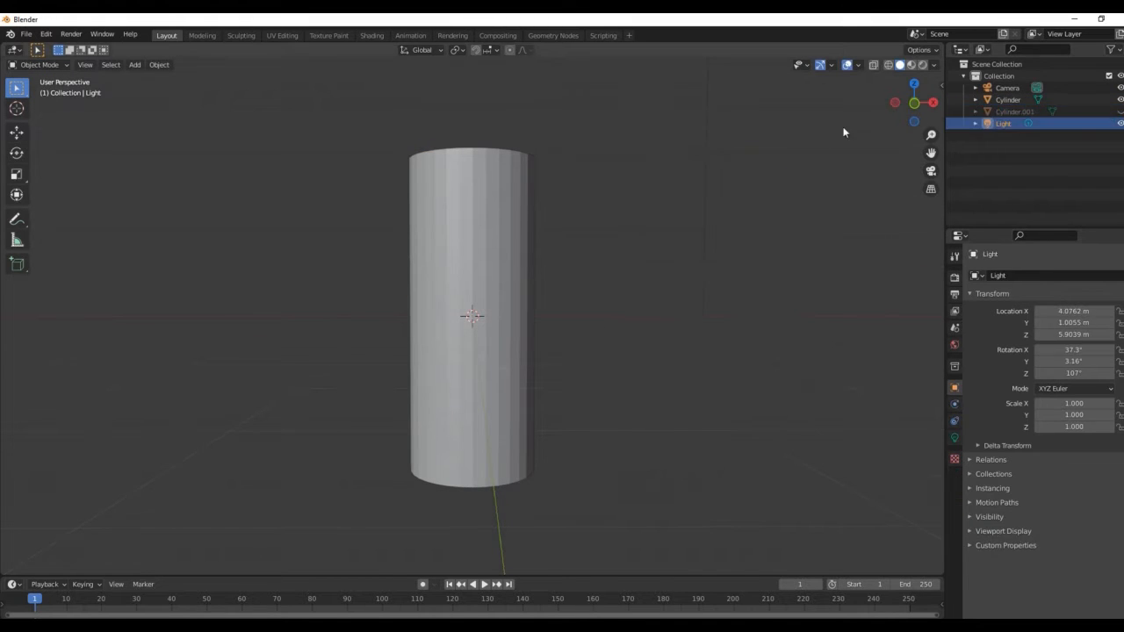
left_click(955, 404)
left_click(1018, 275)
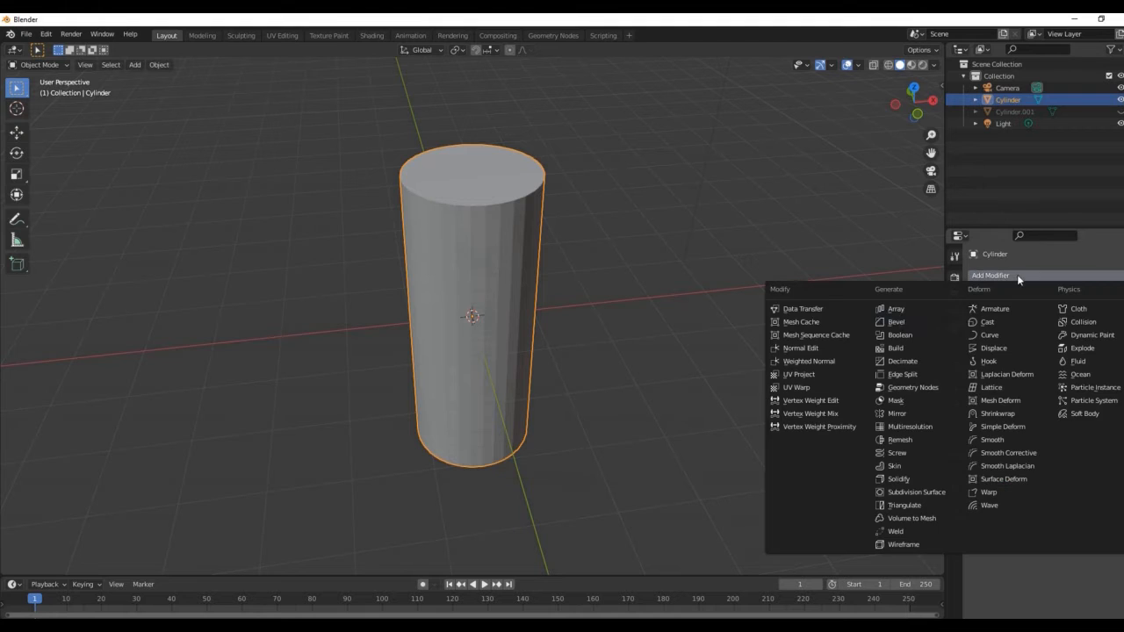
left_click(903, 374)
Add a Subdivision Surface modifier to the cylinder with viewport and render levels both set to 4.
left_click(1037, 275)
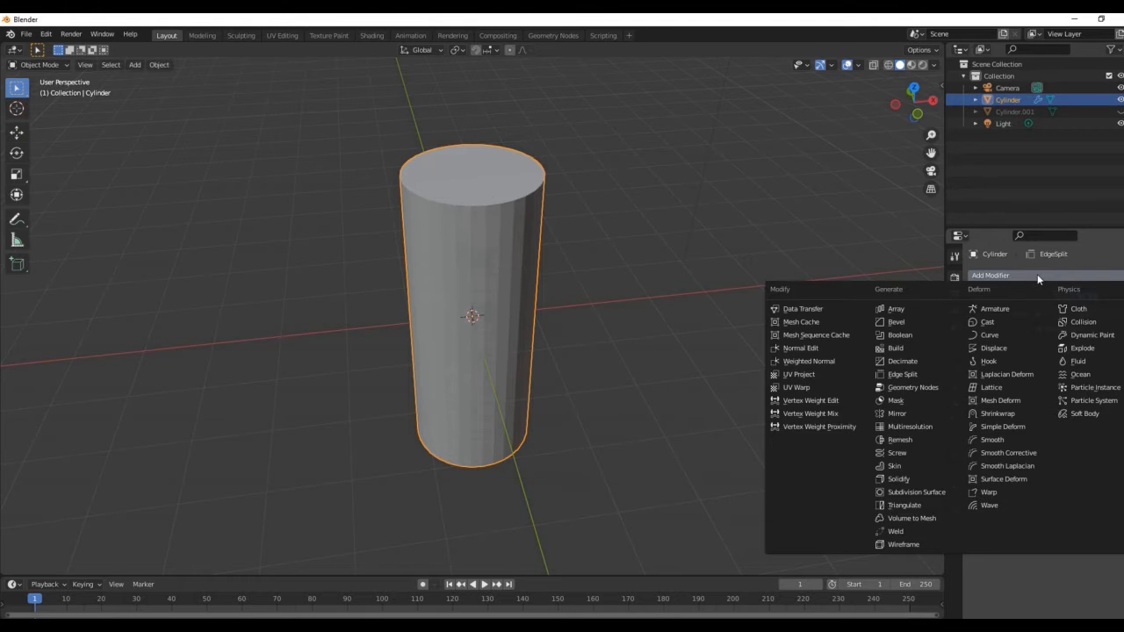
left_click(916, 492)
left_click(1074, 394)
type("4")
key("Return")
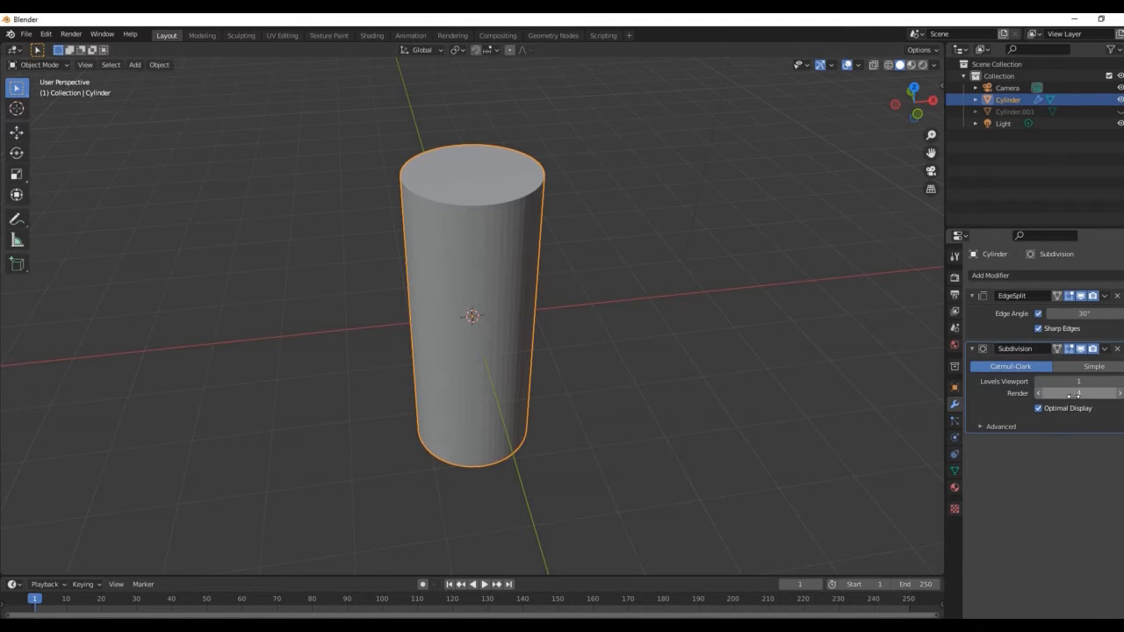
double_click(1078, 381)
type("4")
key("Return")
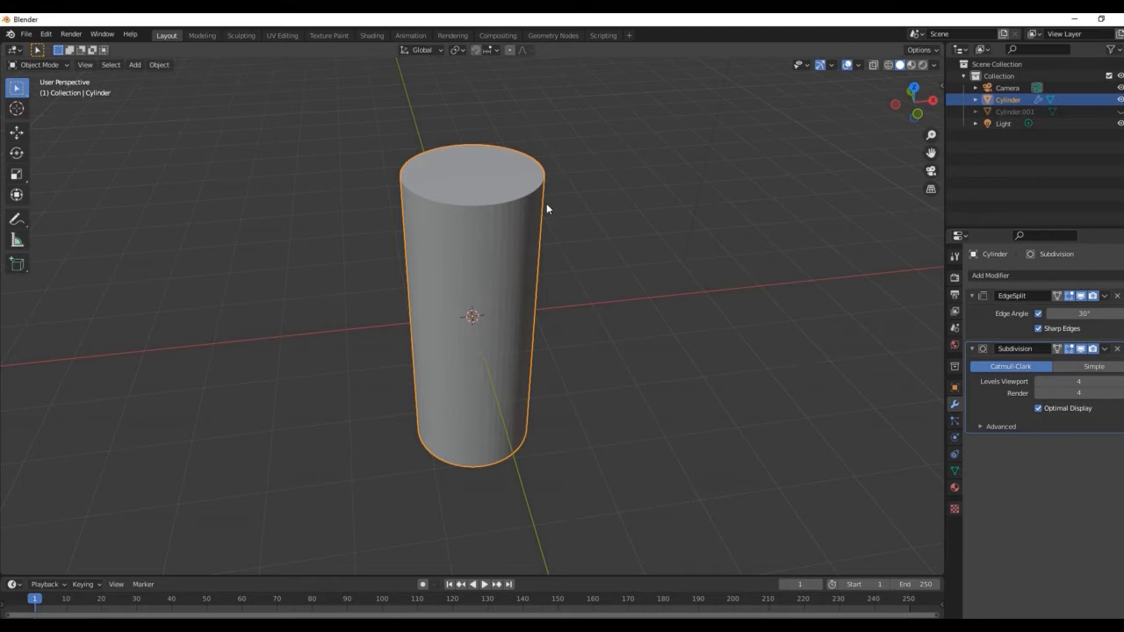
Taper the cylinder in Edit Mode by scaling its top face to about 0.8.
mouse_move(913, 104)
left_mouse_down()
mouse_move(929, 137)
mouse_move(922, 123)
left_mouse_up()
key("Tab")
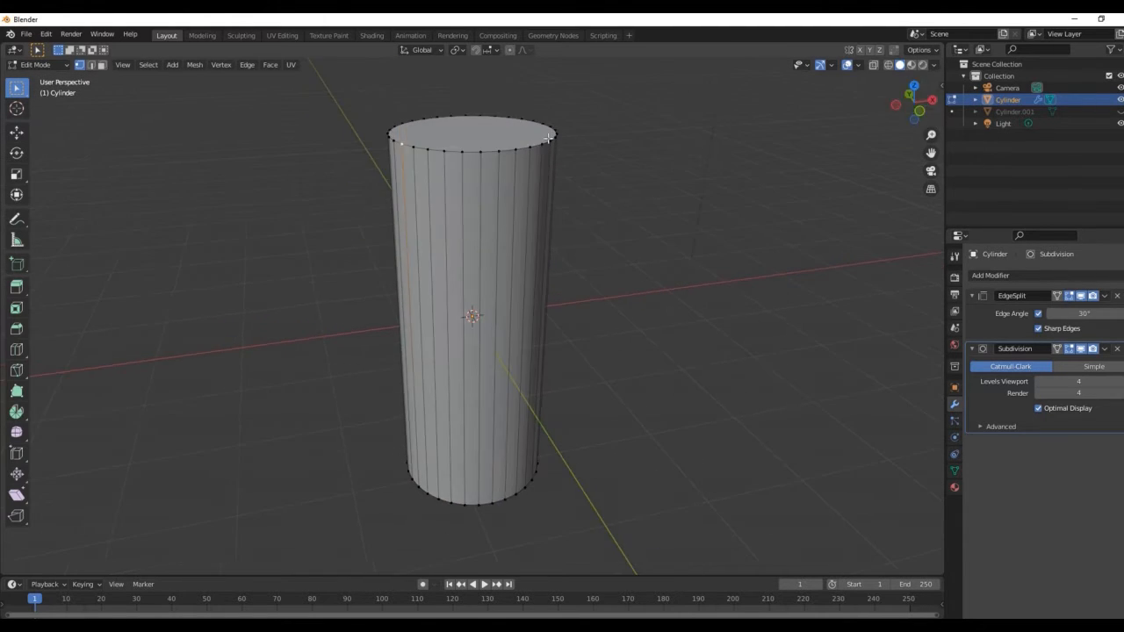
left_click(101, 64)
left_click(443, 131)
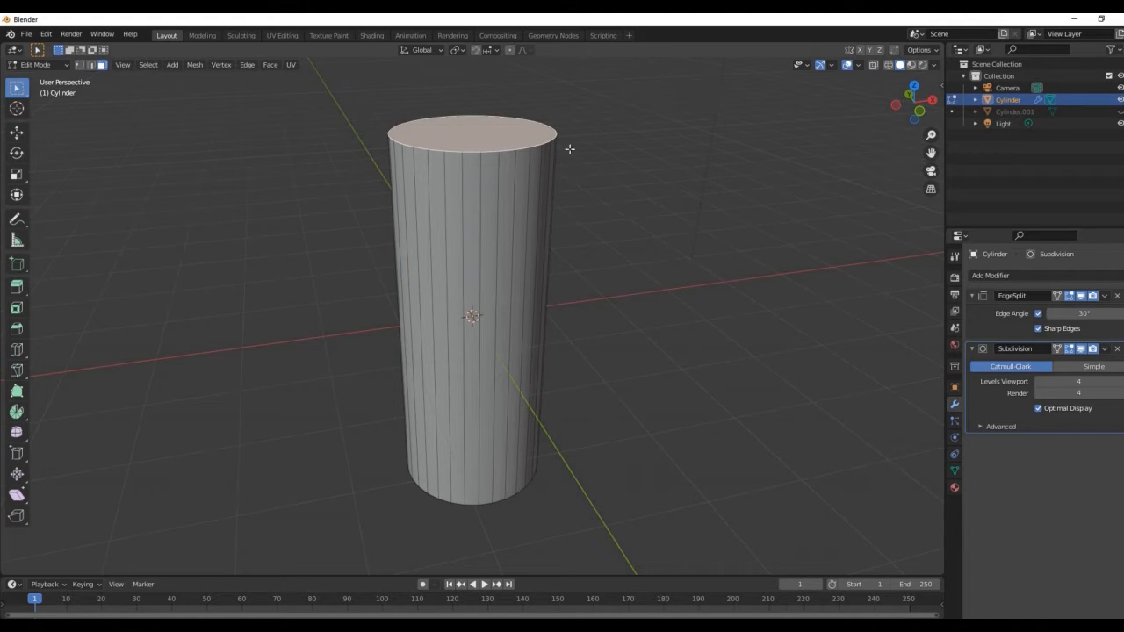
key("s")
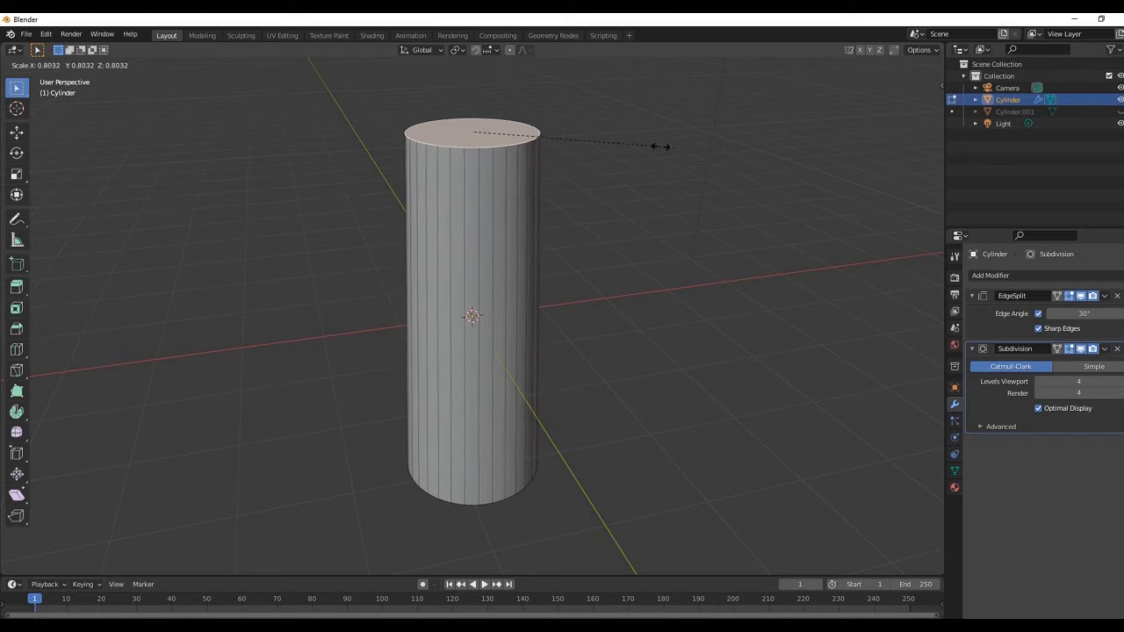
left_click(660, 146)
Extrude the top face slightly outward and extrude it up a little to form a thin ring, working in front view.
key("KP_1")
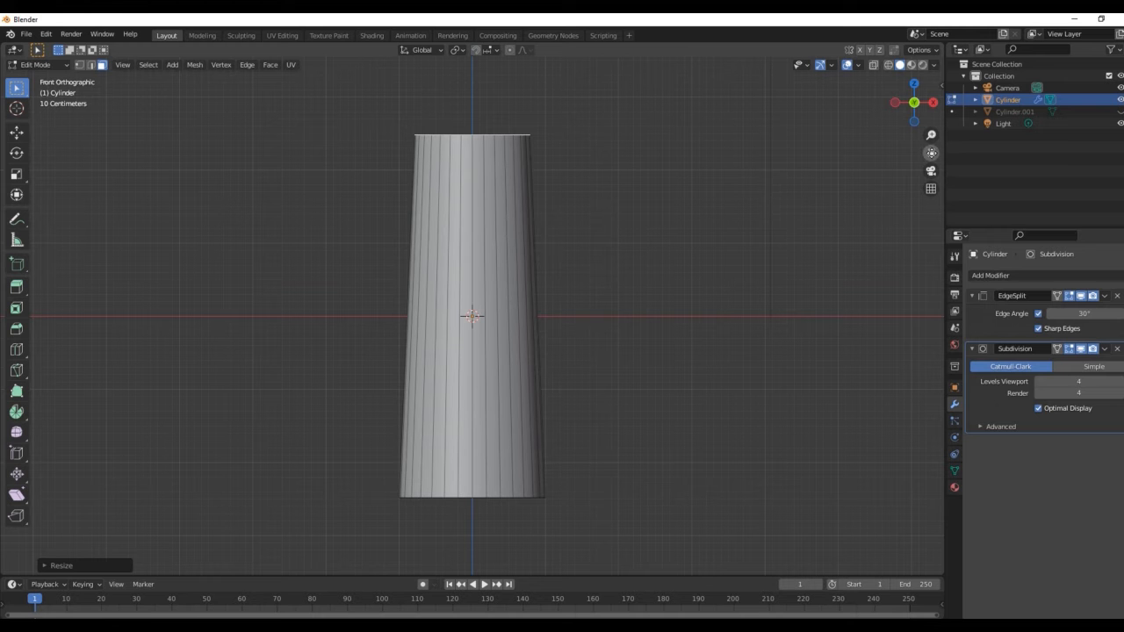
left_click_drag(931, 152, 931, 271)
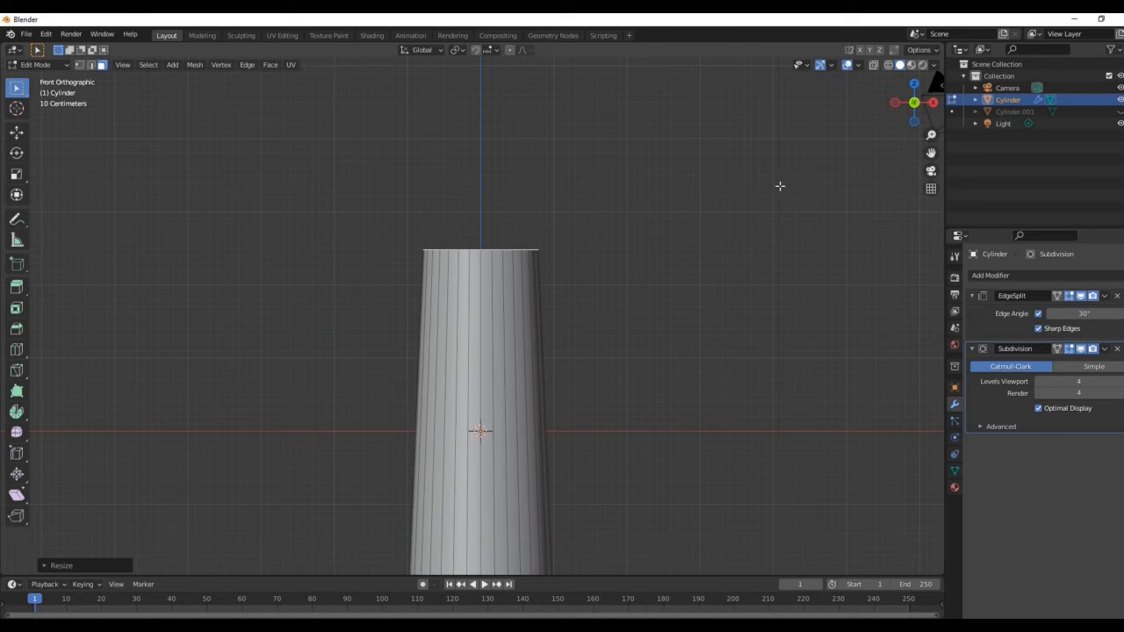
key("e")
key("s")
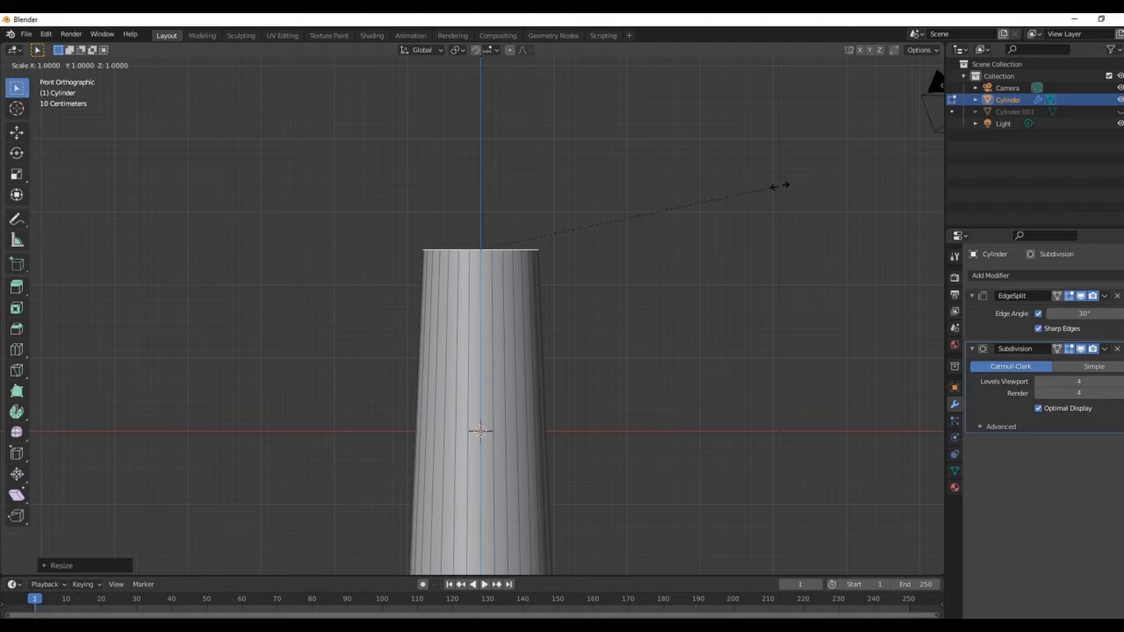
left_click(793, 169)
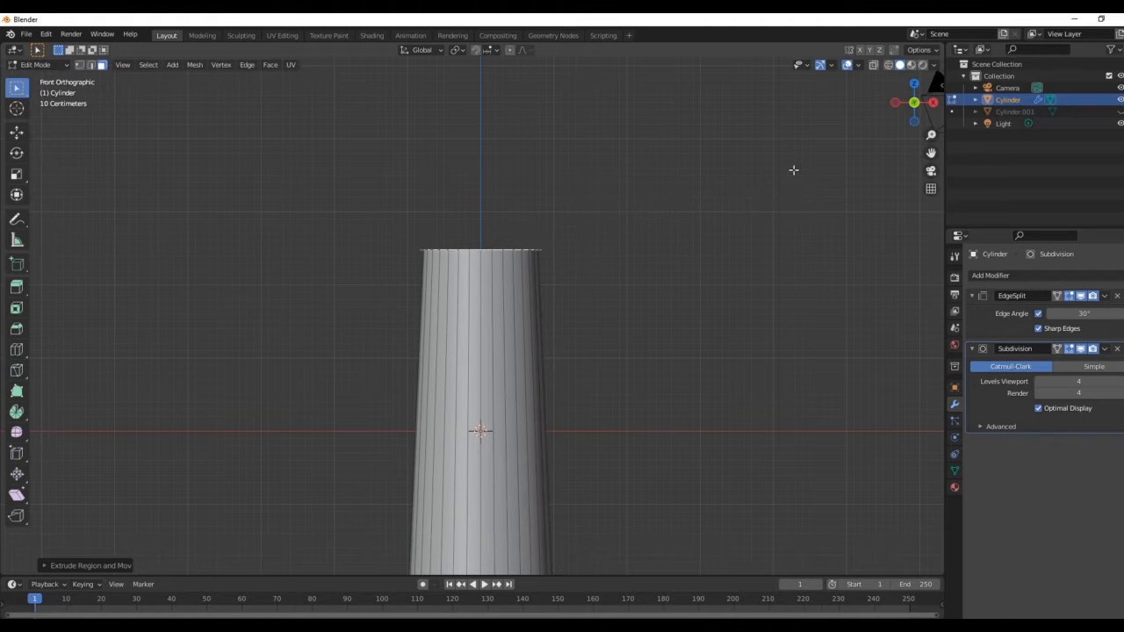
key("e")
left_click(794, 161)
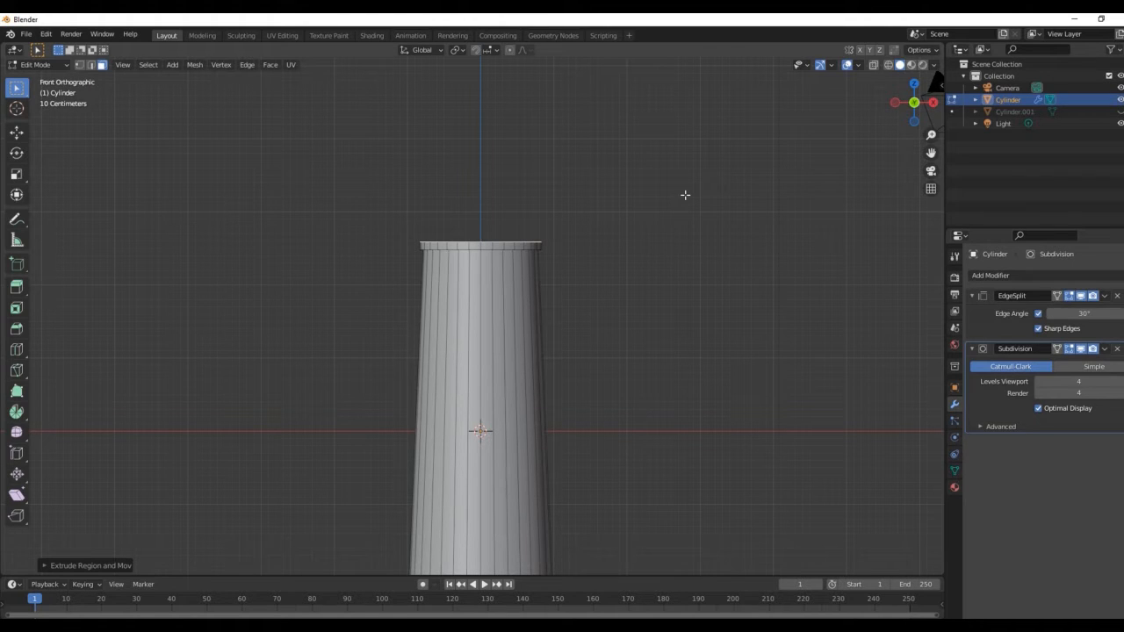
Extrude a slightly narrower short section up from the ring, scaling in to about 0.95, and narrow its top face a little.
key("s")
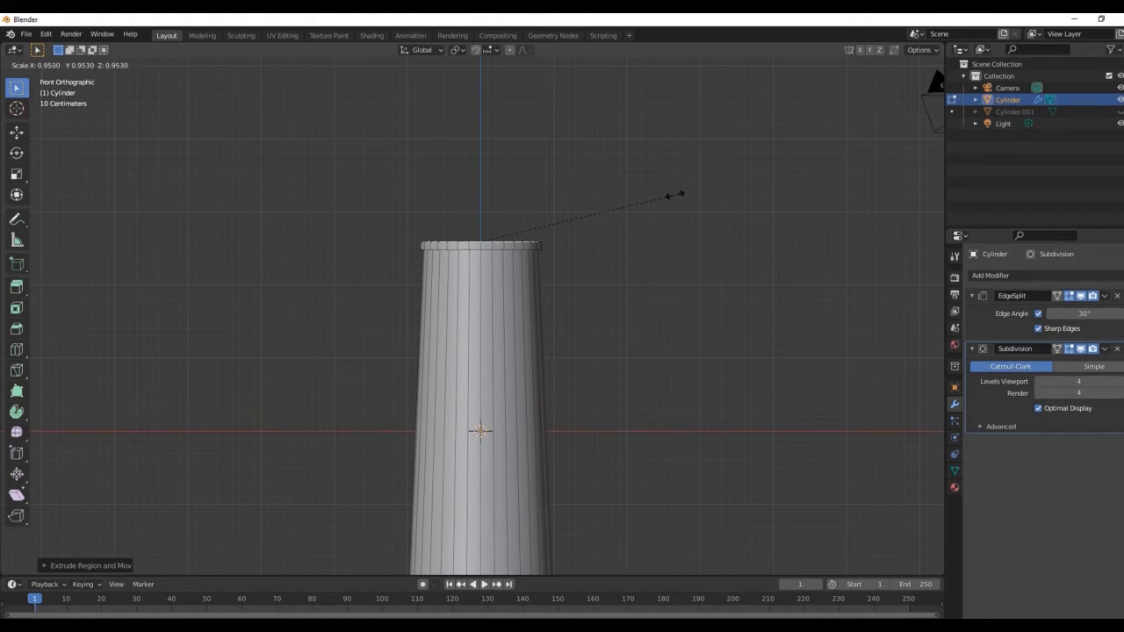
left_click(673, 194)
key("e")
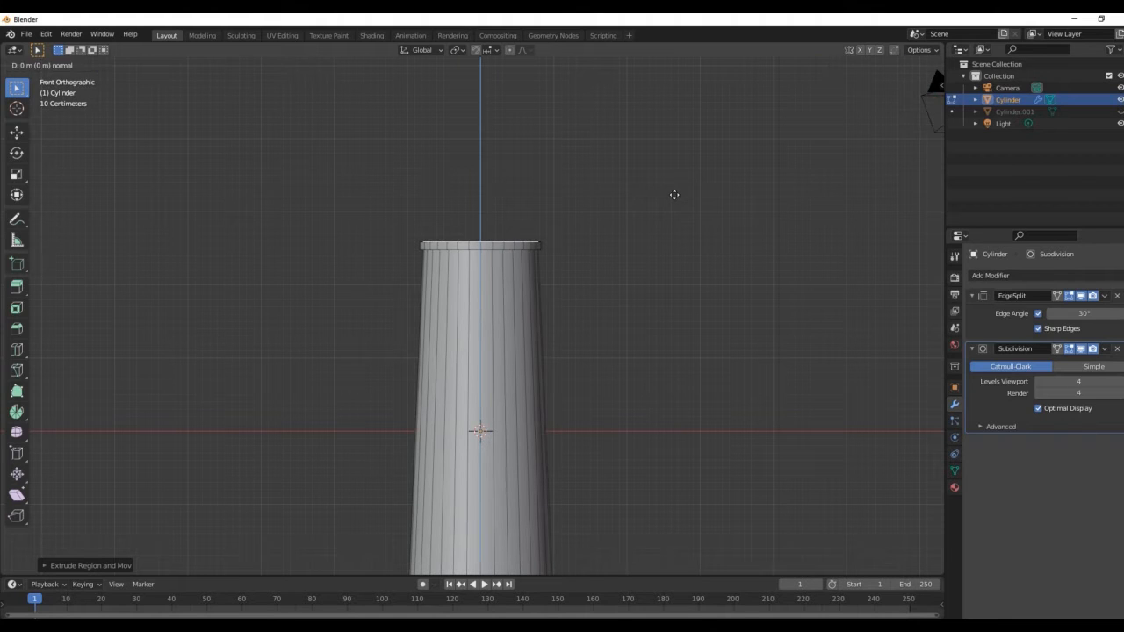
left_click(675, 183)
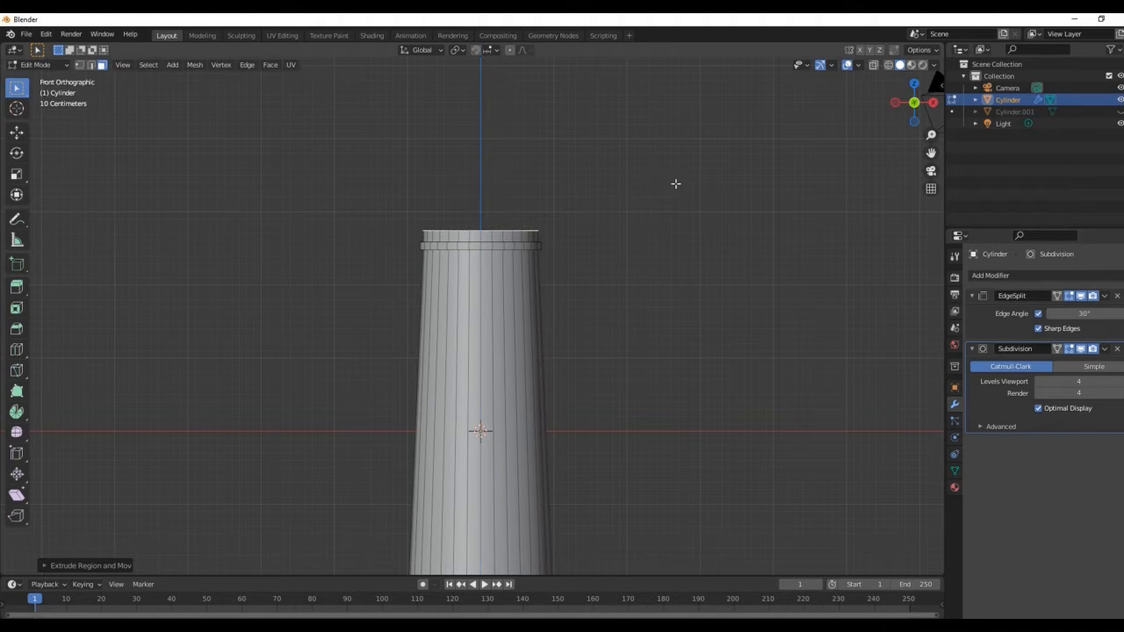
key("s")
left_click(671, 186)
Adjust the top face's height along Z, raising it about 0.08 m and lowering it about 0.1 m.
left_click_drag(931, 153, 930, 227)
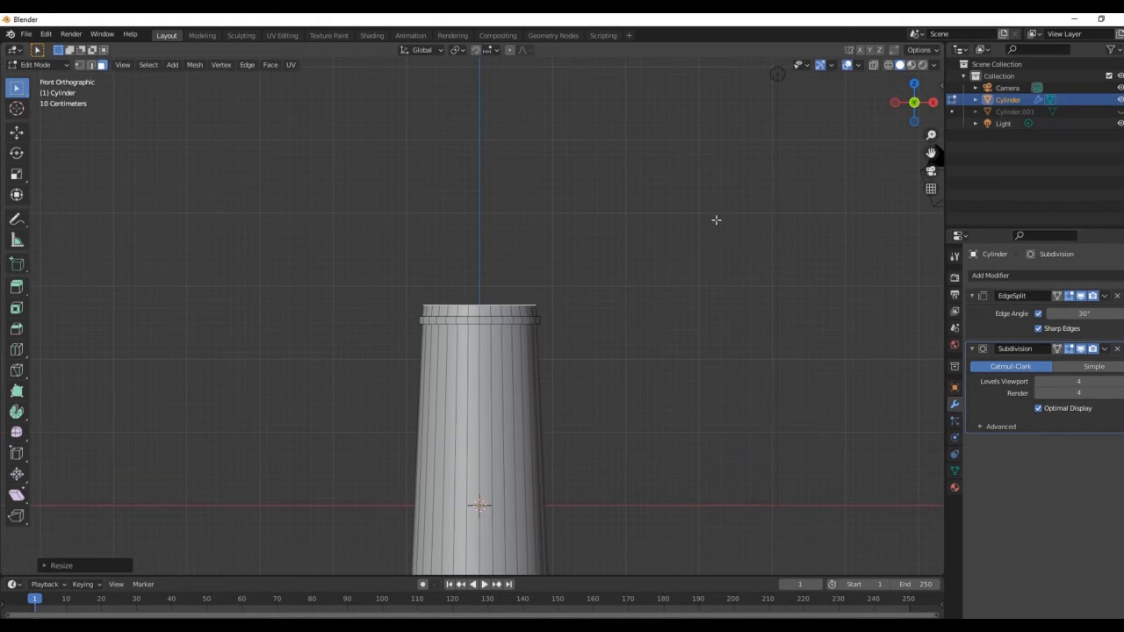
key("g")
key("z")
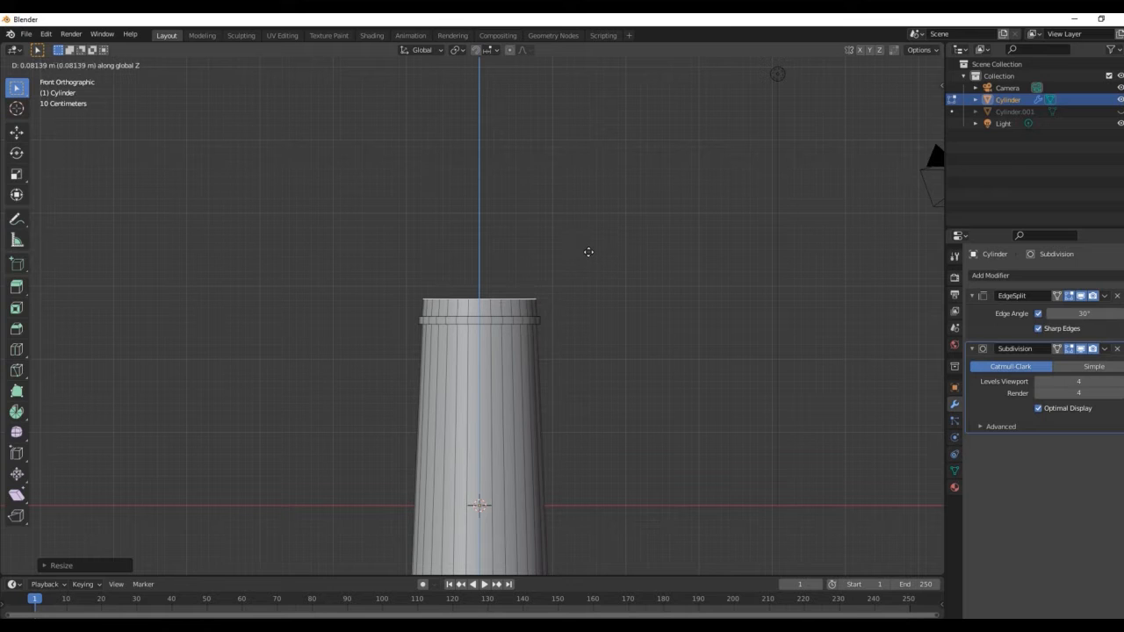
left_click(588, 252)
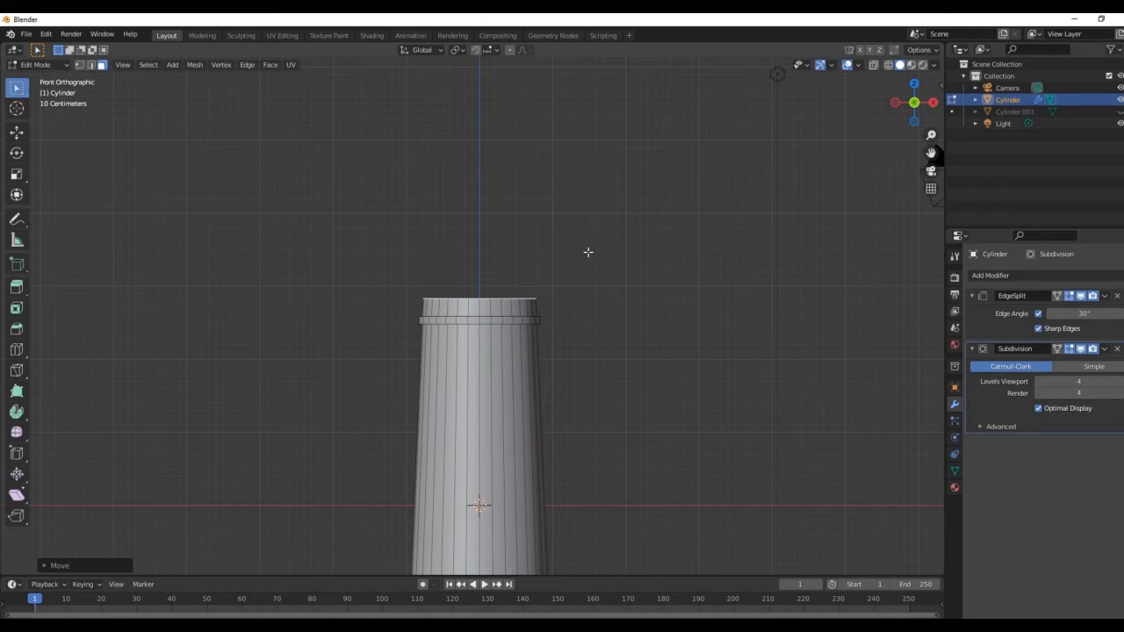
key("g")
key("z")
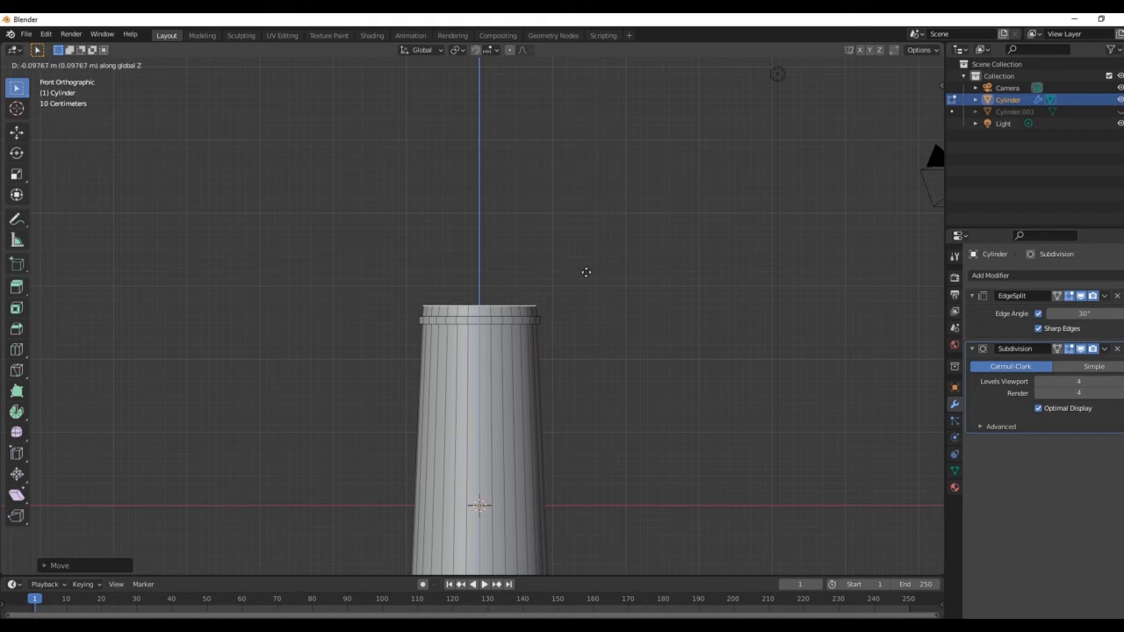
left_click(587, 272)
Extrude the top face slightly outward and extrude it up a little as a second thin ring.
key("e")
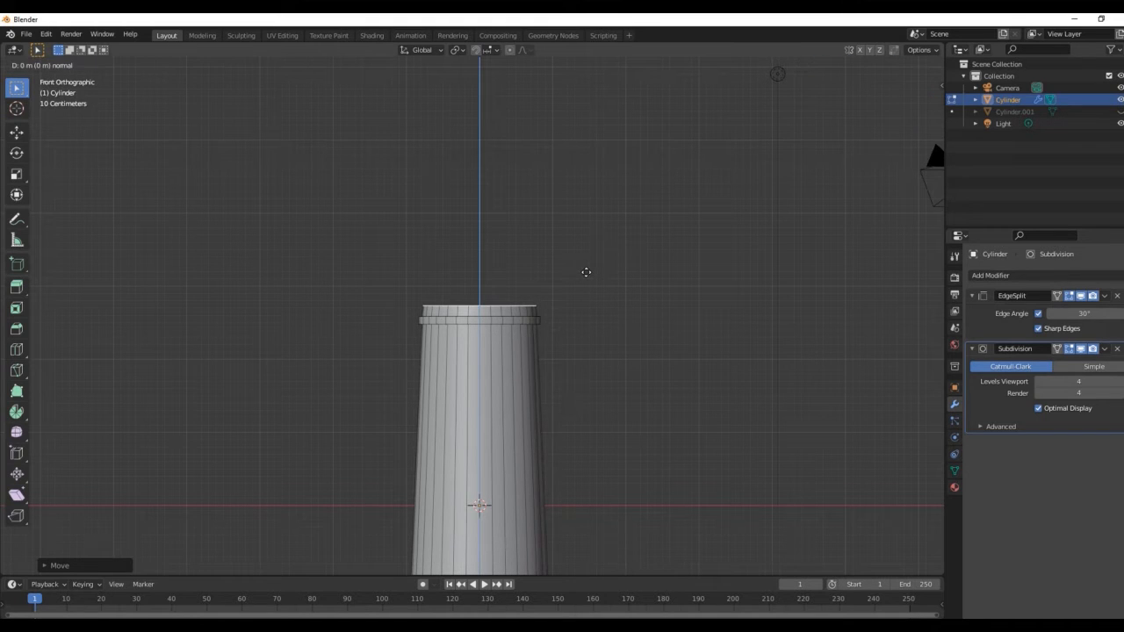
left_click(587, 266)
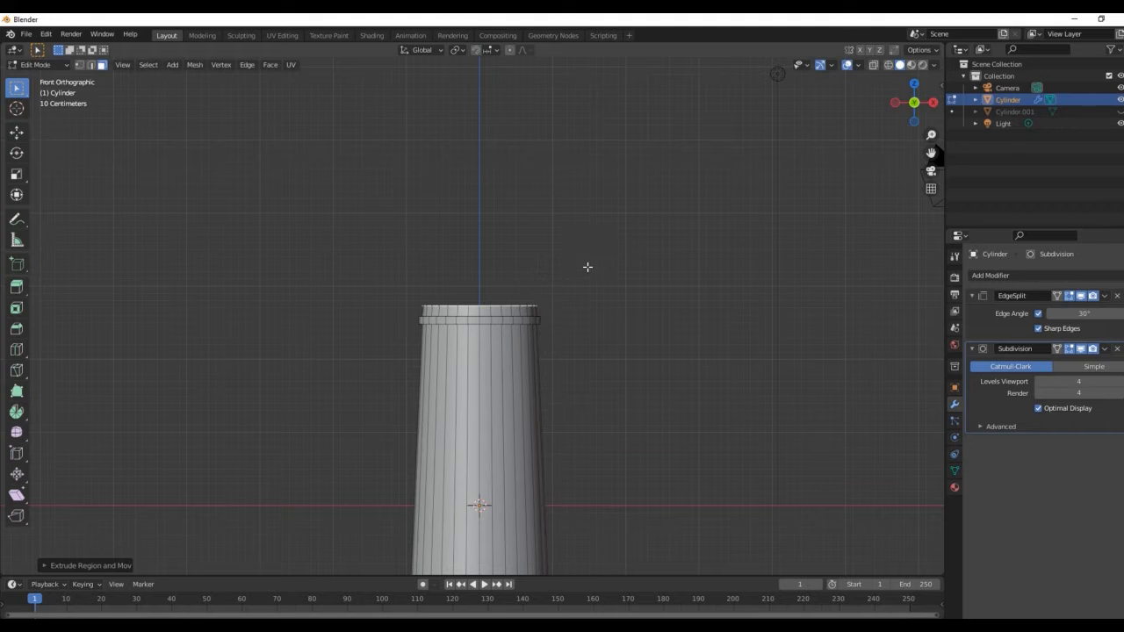
key("e")
left_click(587, 260)
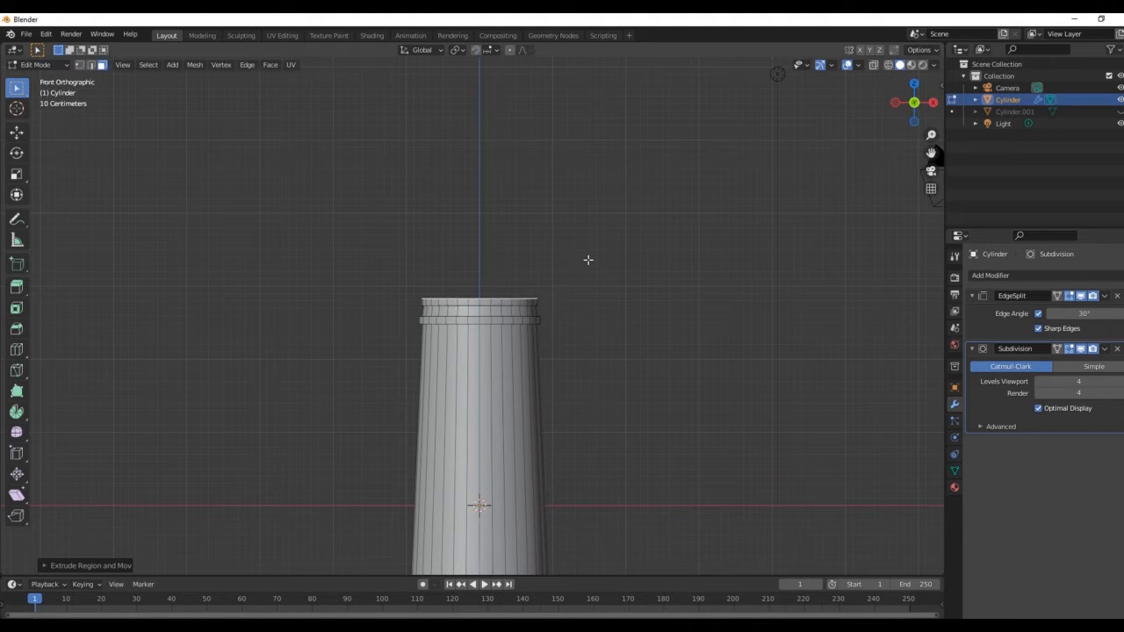
Narrow the top face to about 0.94, extrude a tall section up from it and taper the section by scaling its top to about 0.54.
key("s")
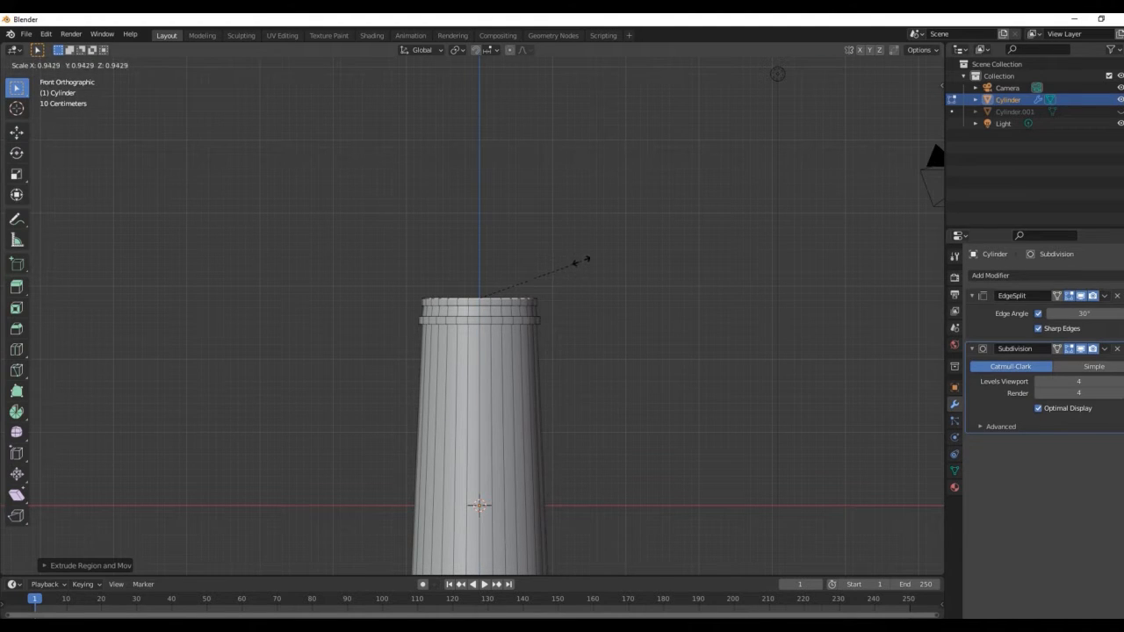
left_click(582, 261)
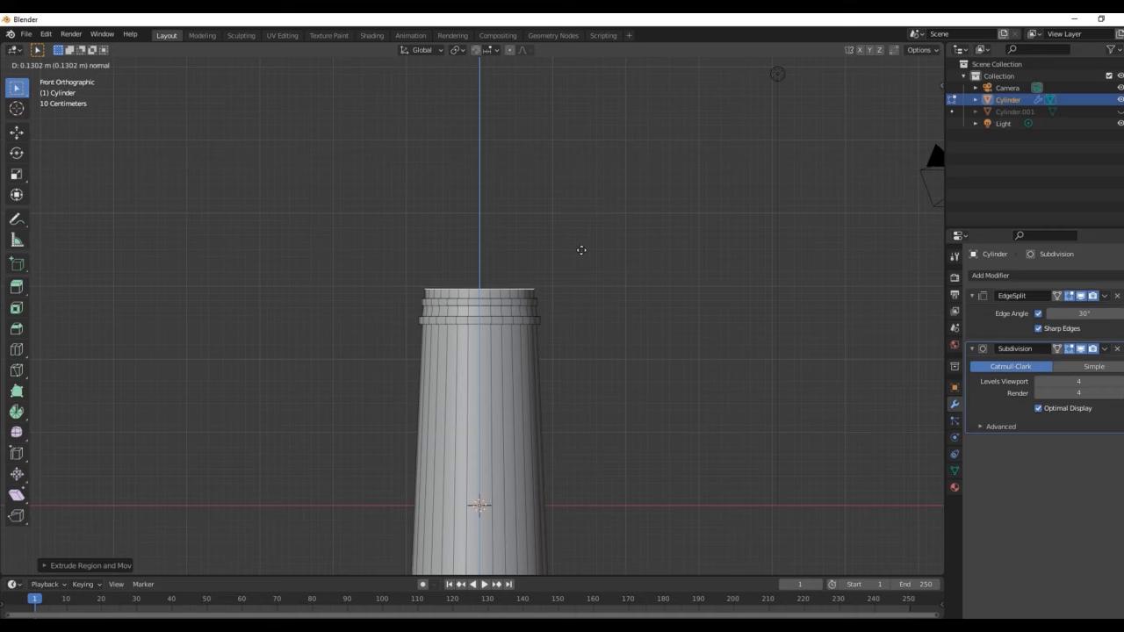
key("e")
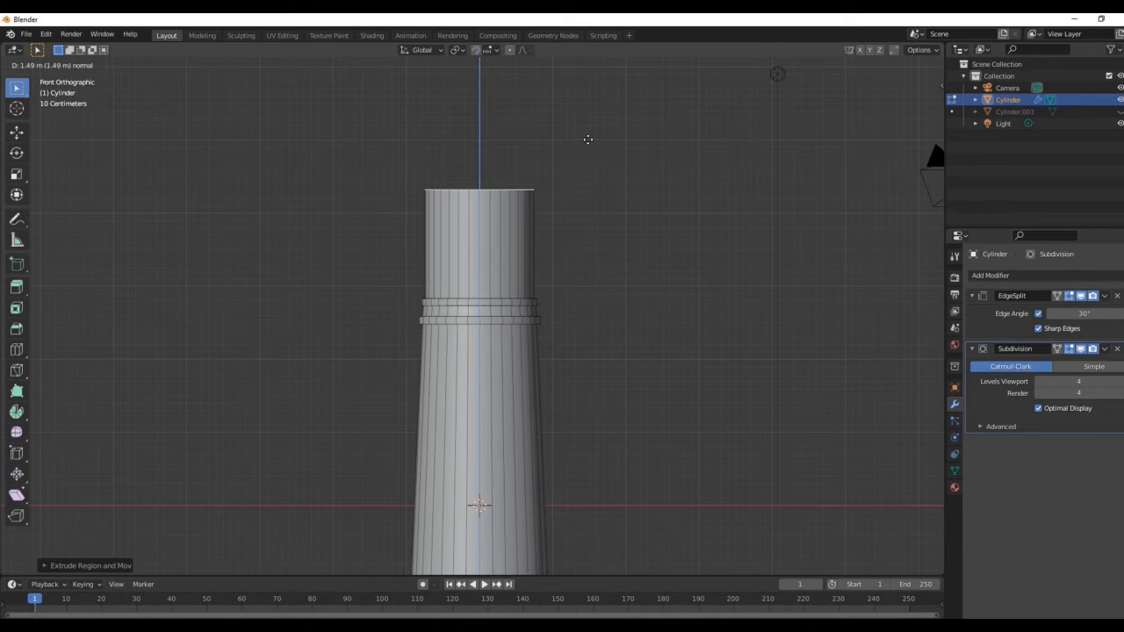
left_click(594, 88)
key("s")
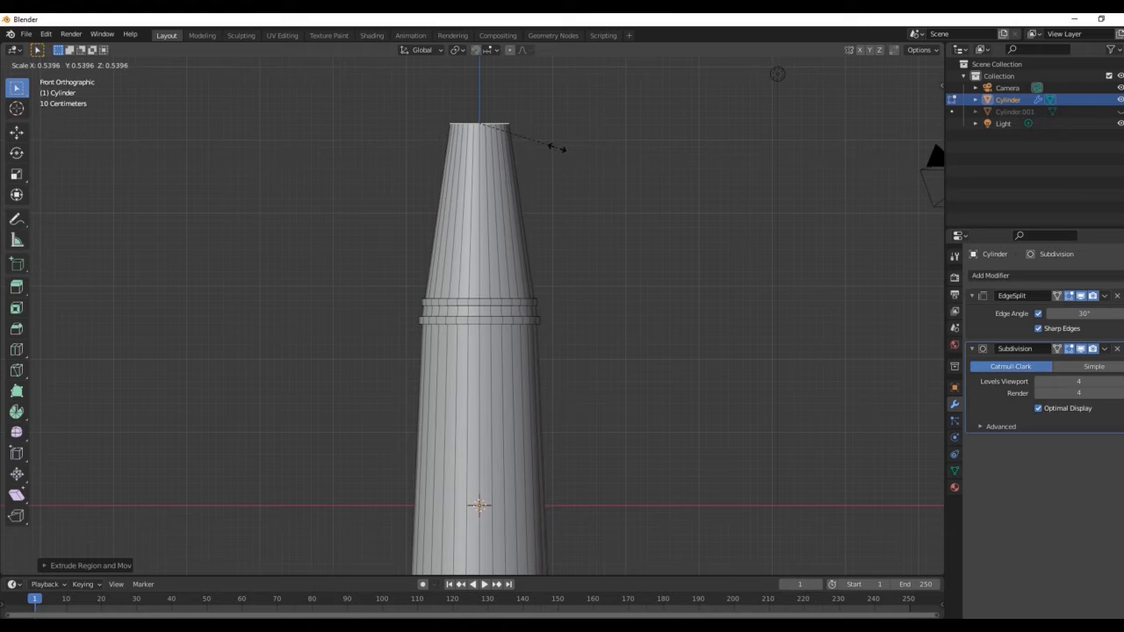
left_click(555, 149)
Extrude the tapered section's top face slightly outward and up about 0.07 m to form a thin ring.
left_click_drag(931, 151, 930, 316)
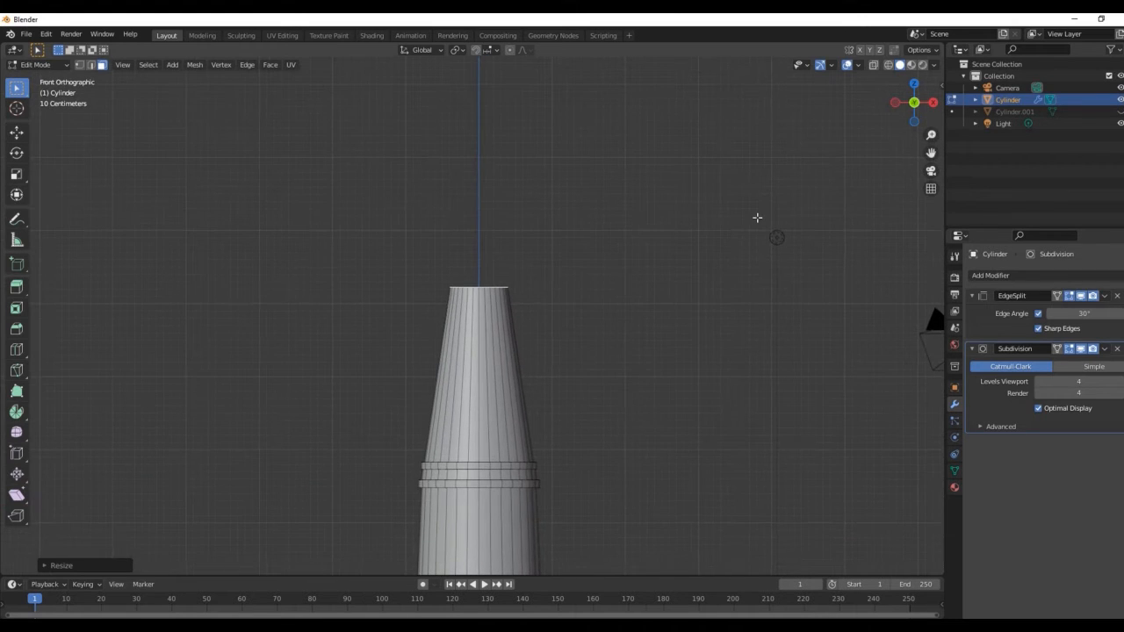
key("e")
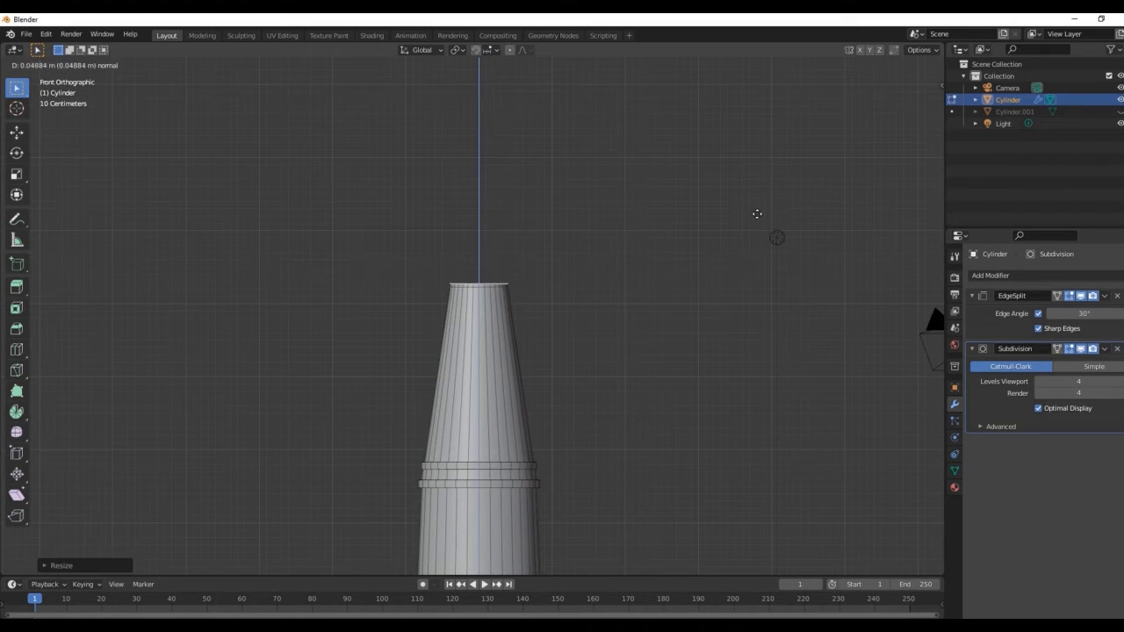
left_click(757, 214)
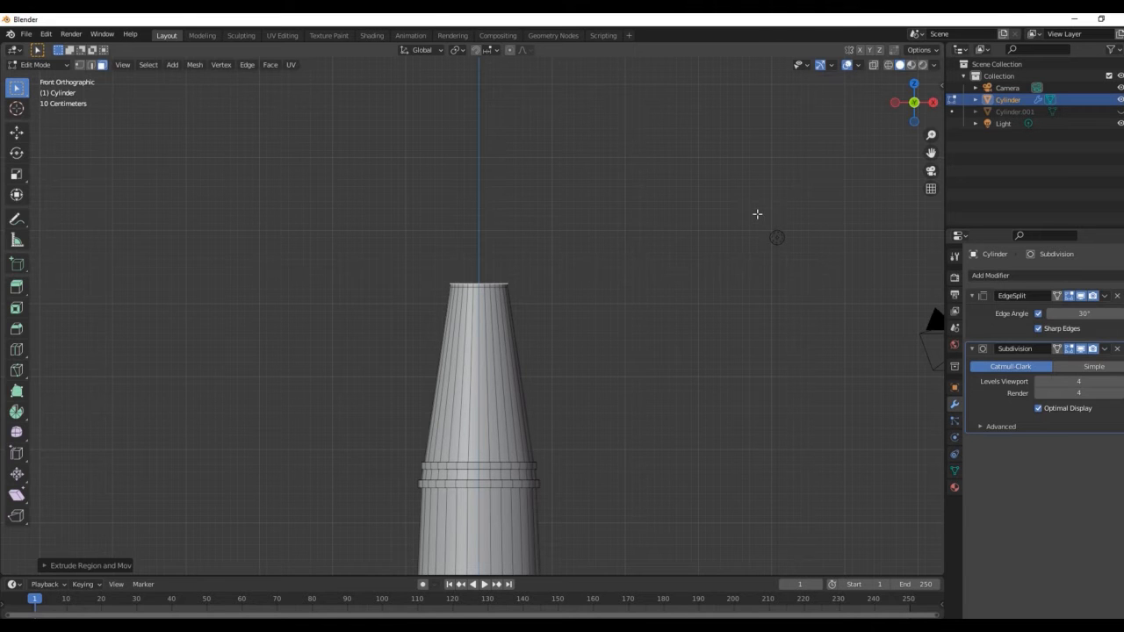
key("s")
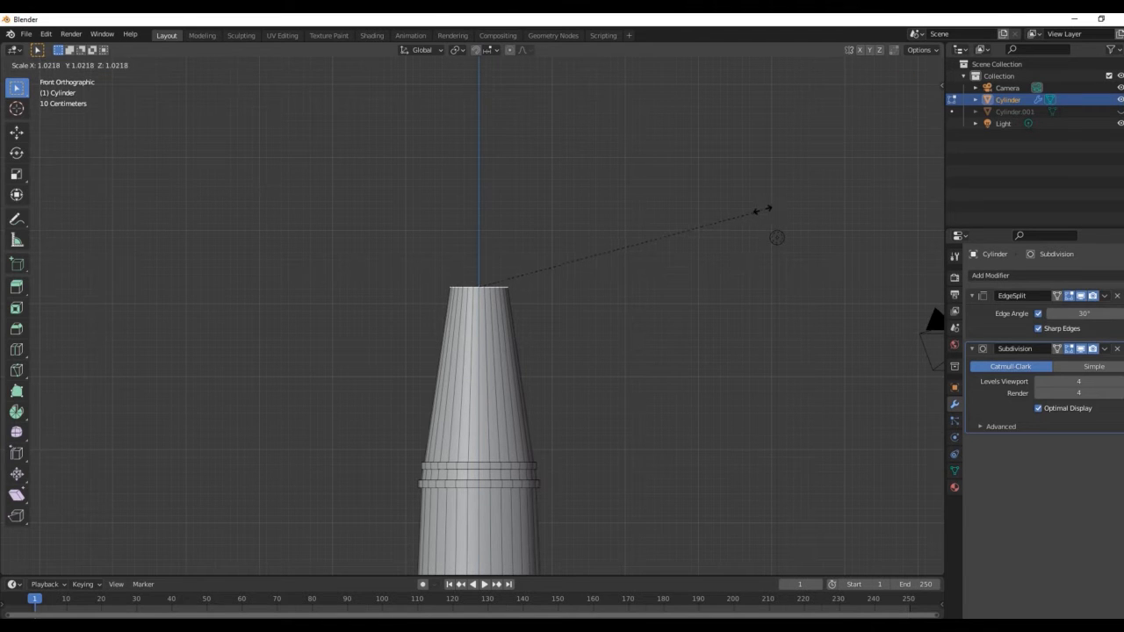
key("Escape")
scroll(930, 136, "up", 4)
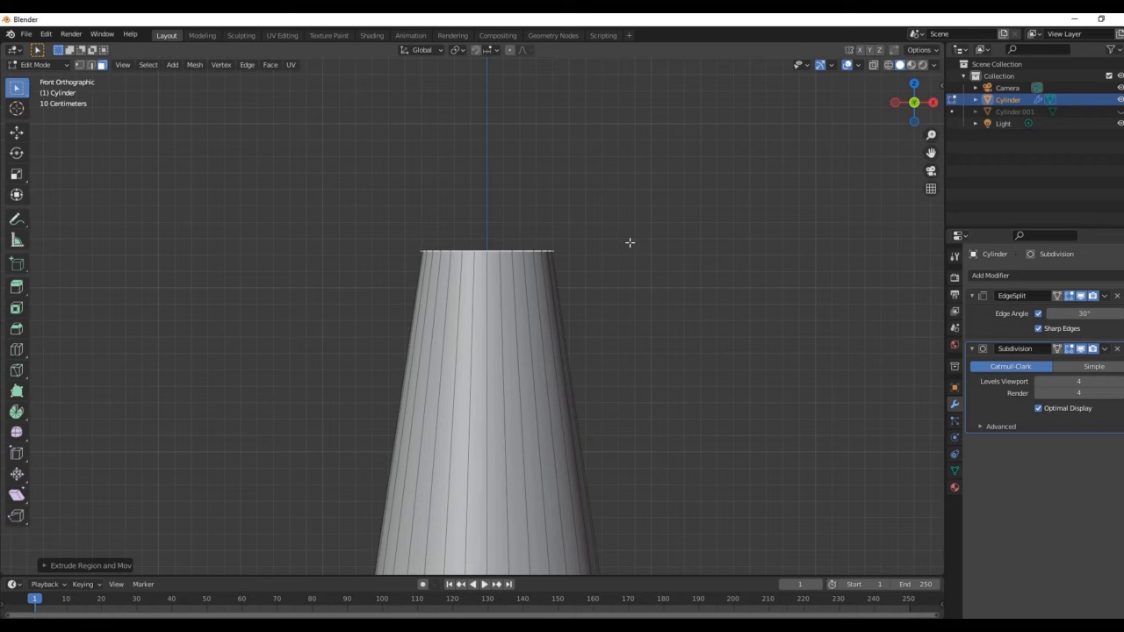
key("e")
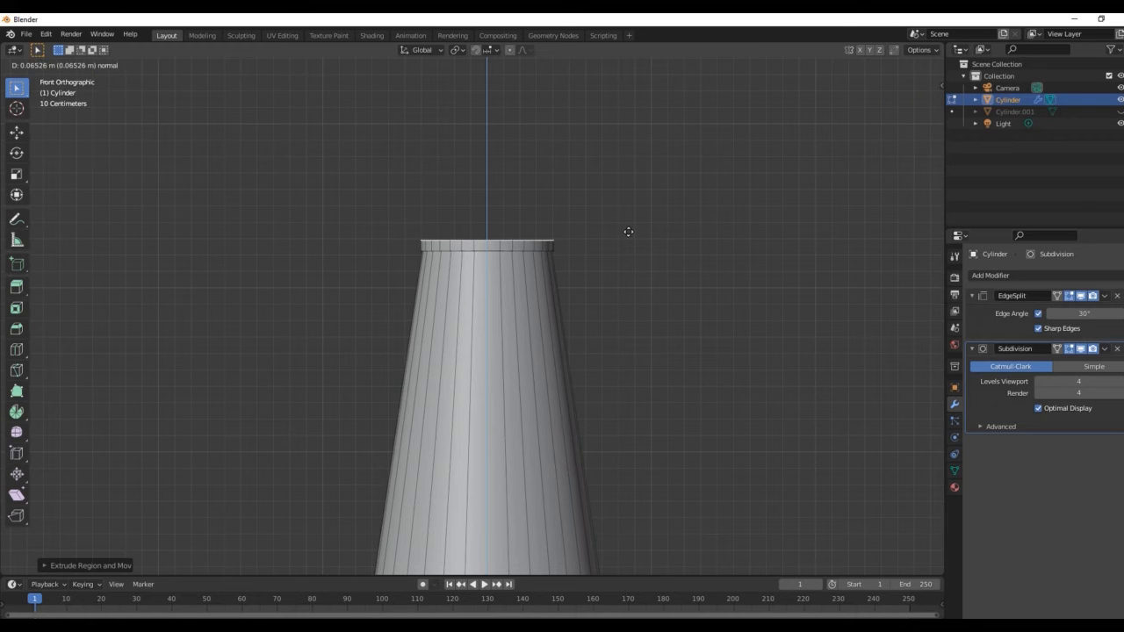
left_click(629, 231)
Extrude a slightly narrower short section up from the ring and scale its top face to about 0.95.
key("s")
left_click(622, 233)
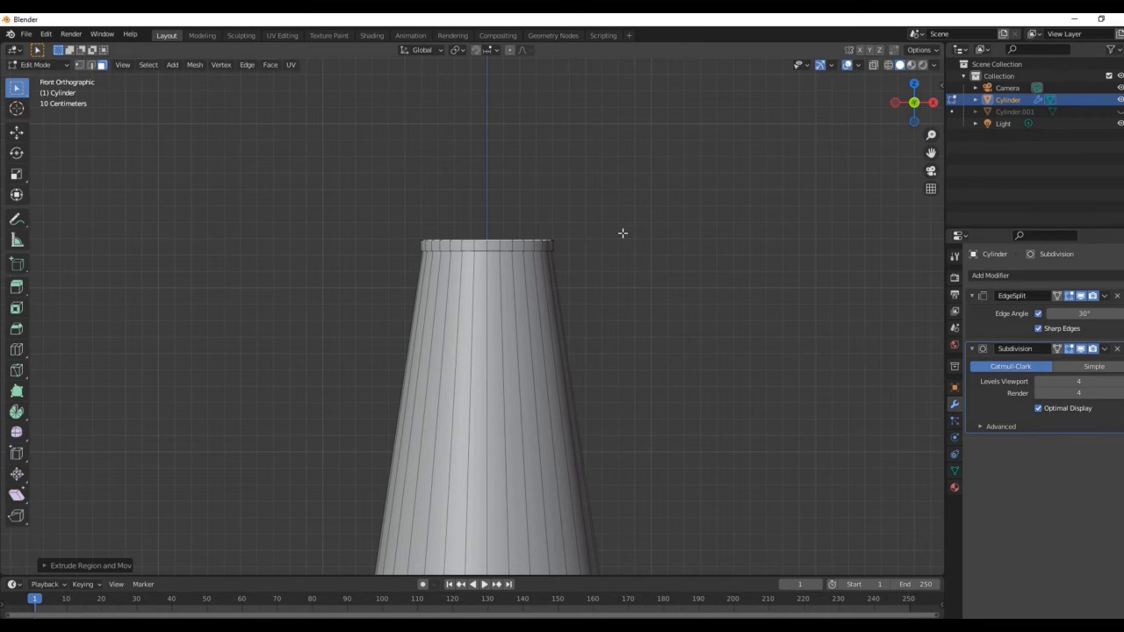
key("e")
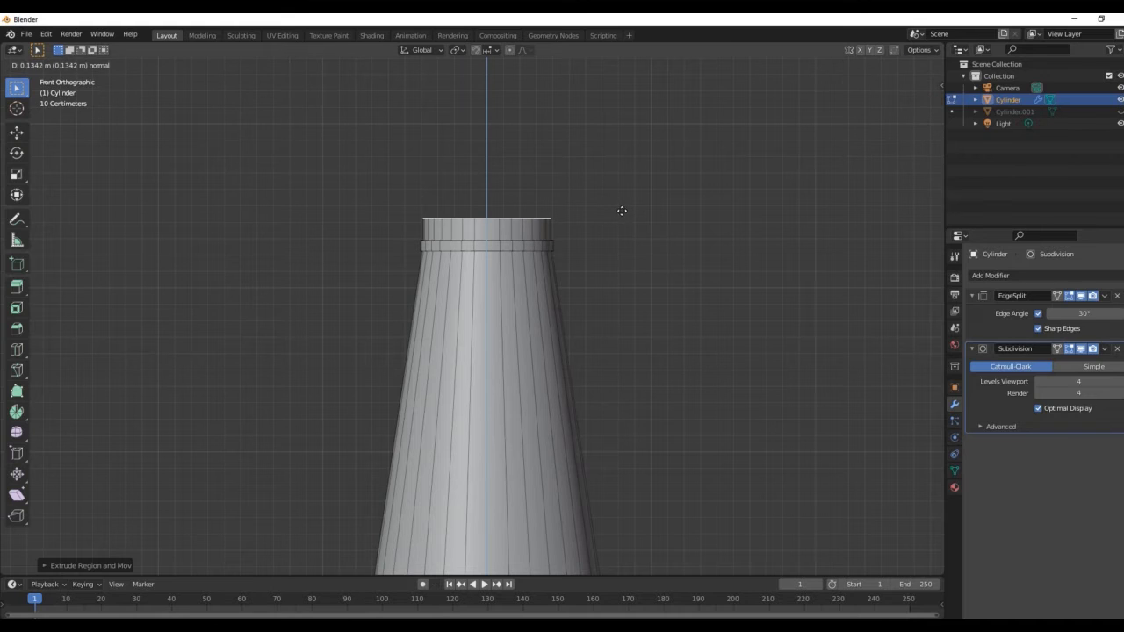
left_click(622, 194)
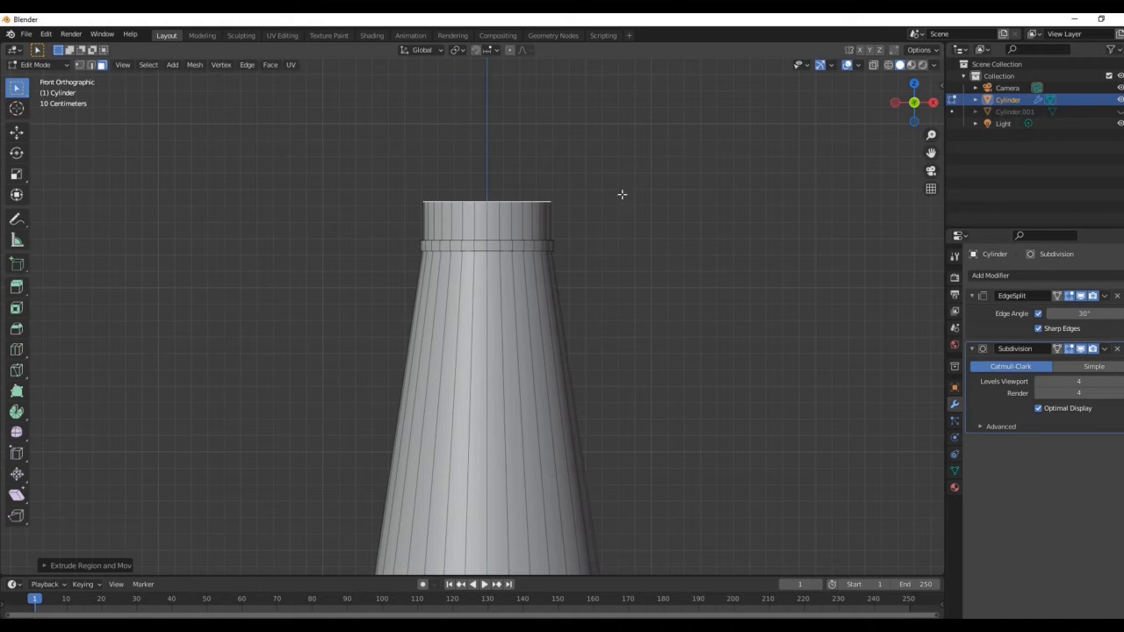
key("s")
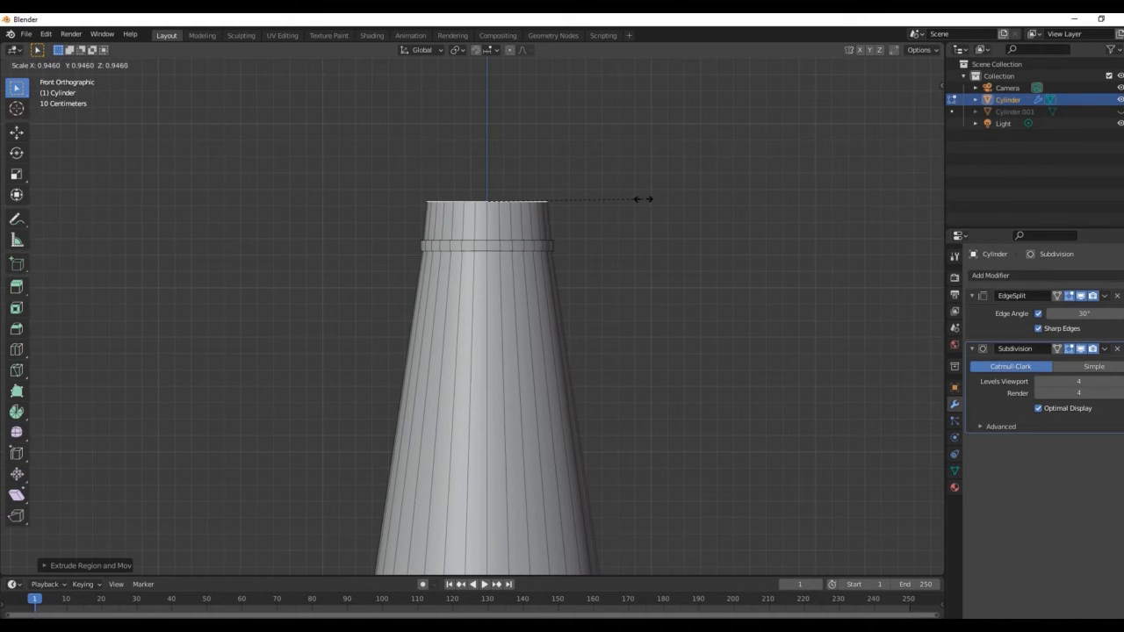
left_click(642, 199)
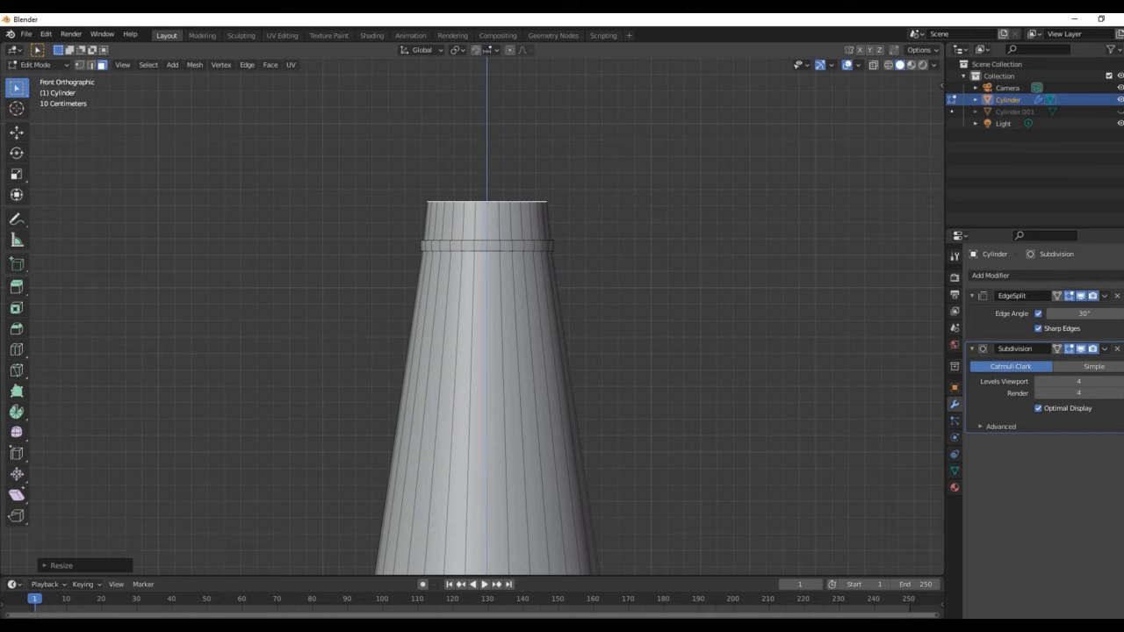
Inset the short section's top face to about 0.96, extrude a longer section up from it and taper its top.
key("s")
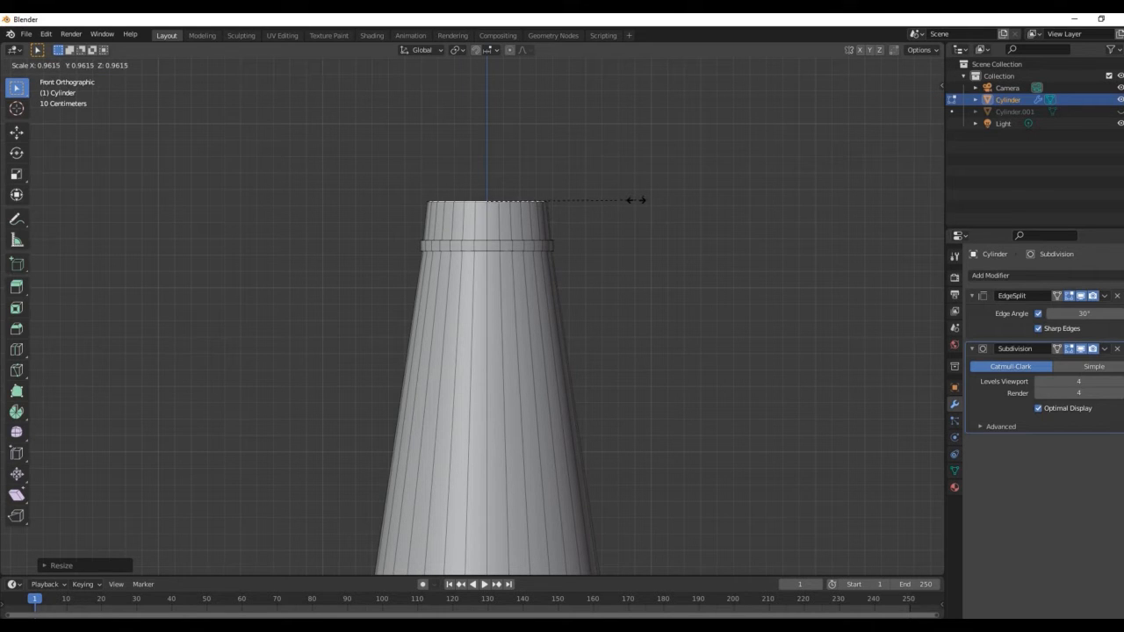
left_click(634, 201)
left_click_drag(931, 152, 934, 262)
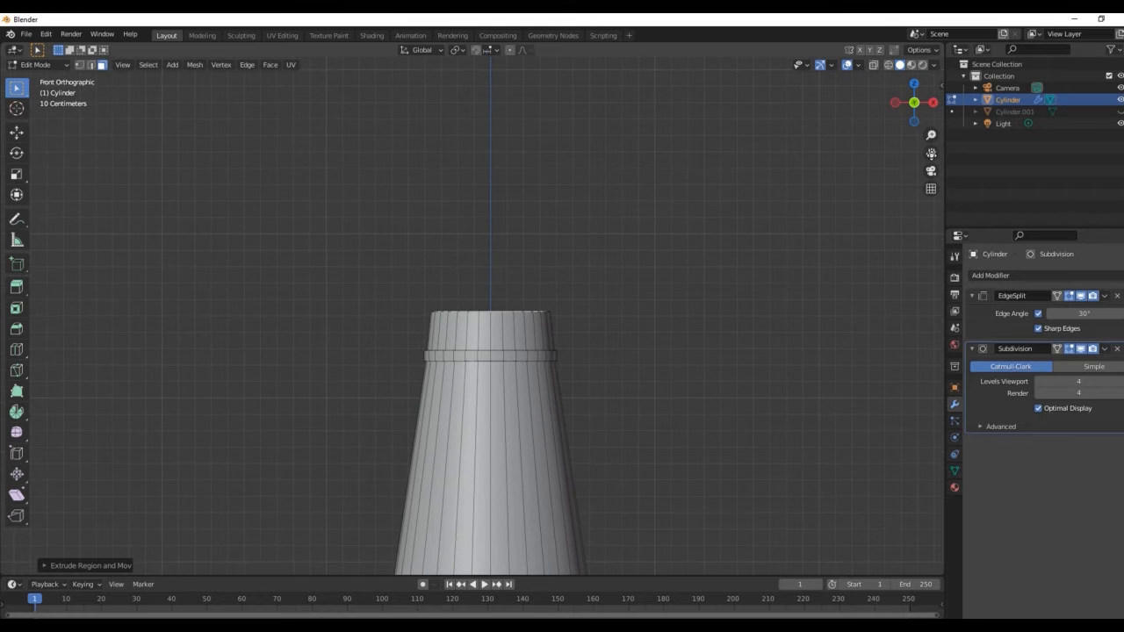
key("e")
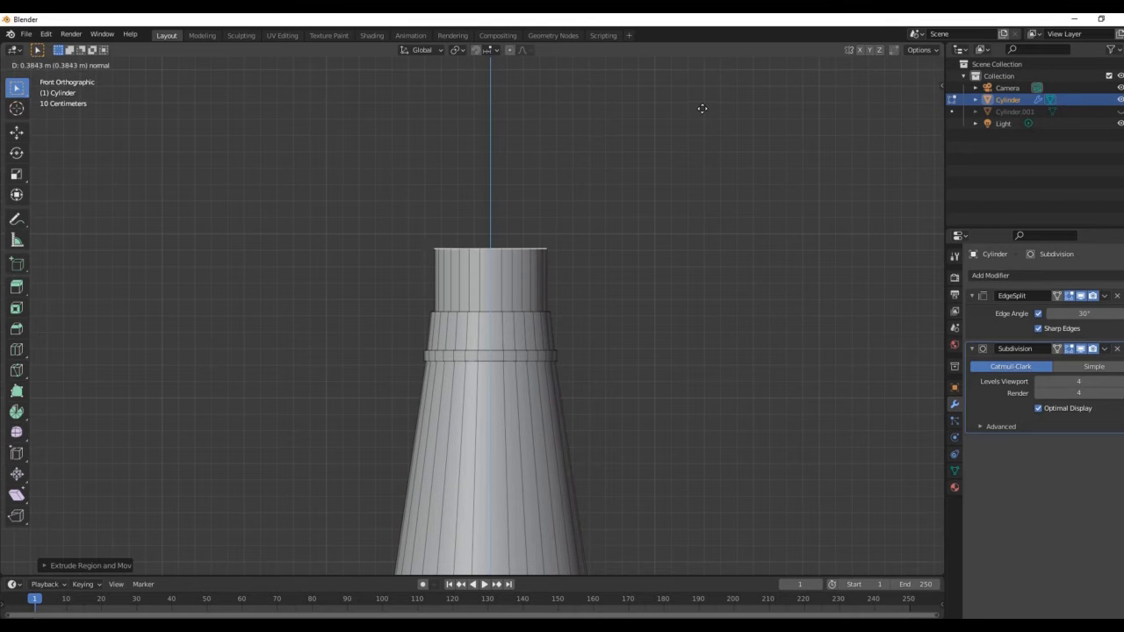
left_click(702, 93)
key("s")
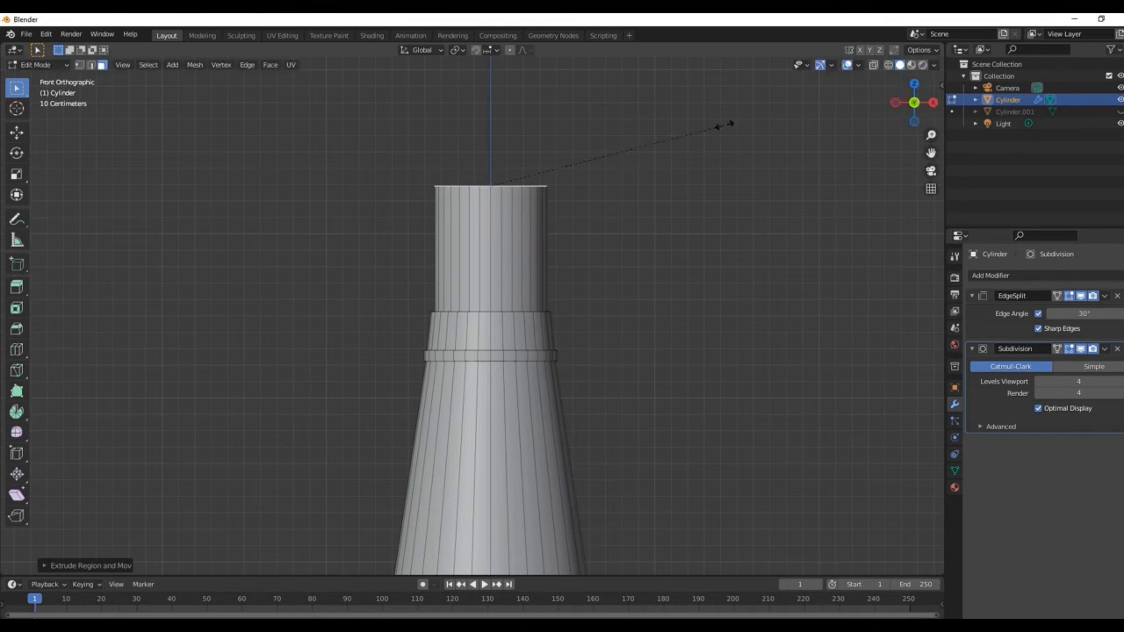
left_click(657, 144)
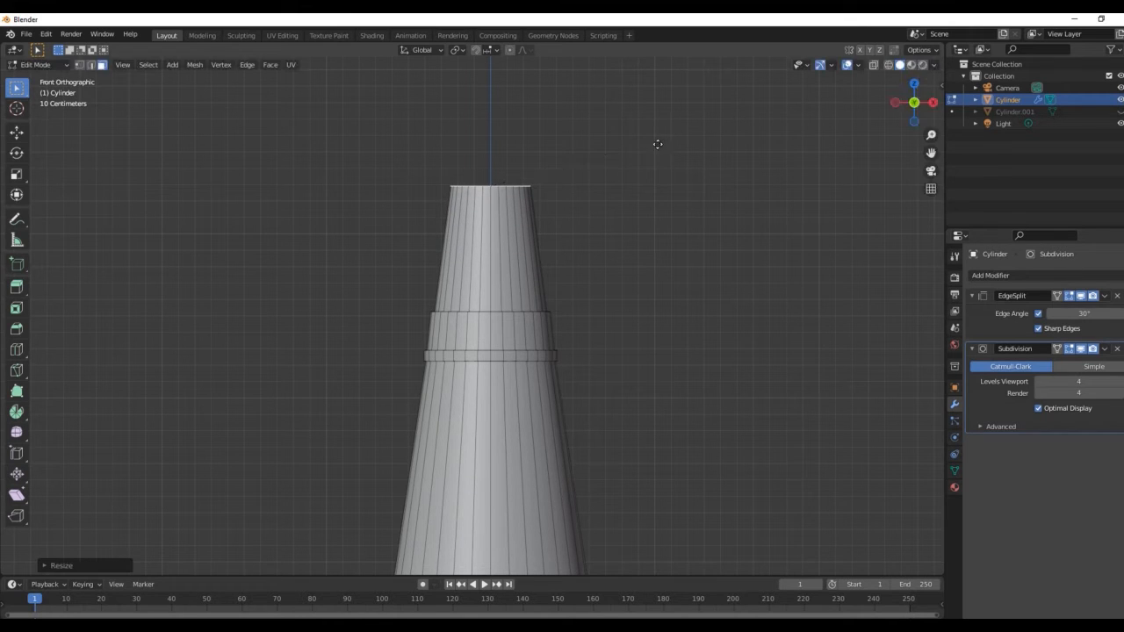
Extrude the top face up about 0.37 m, scale it down nearly to a point and raise the tip slightly along Z.
key("e")
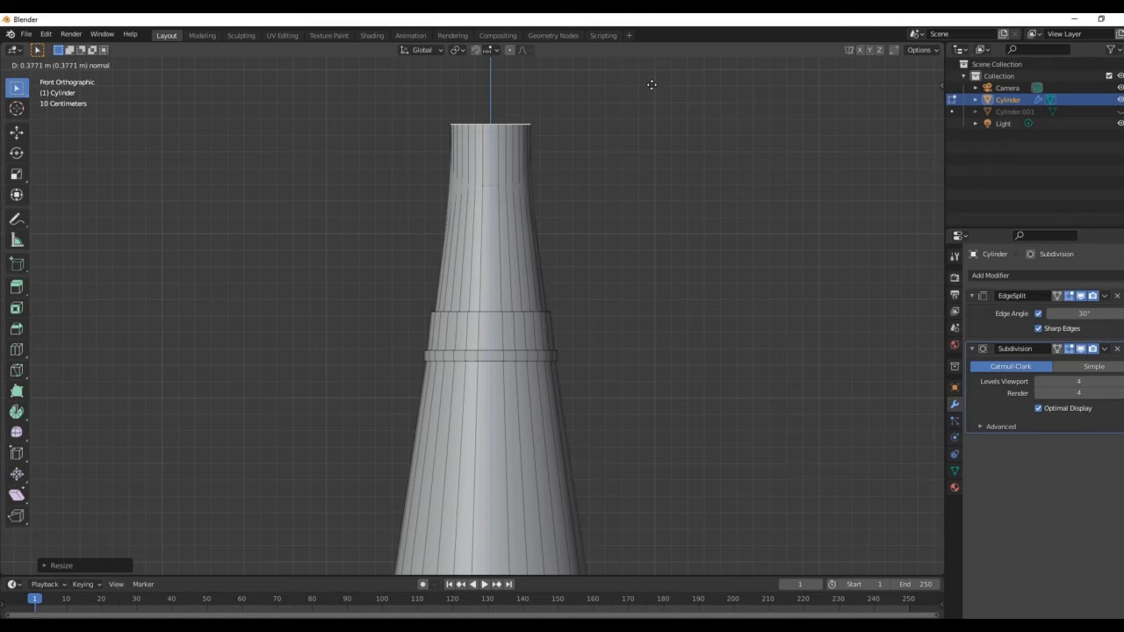
left_click(653, 88)
key("s")
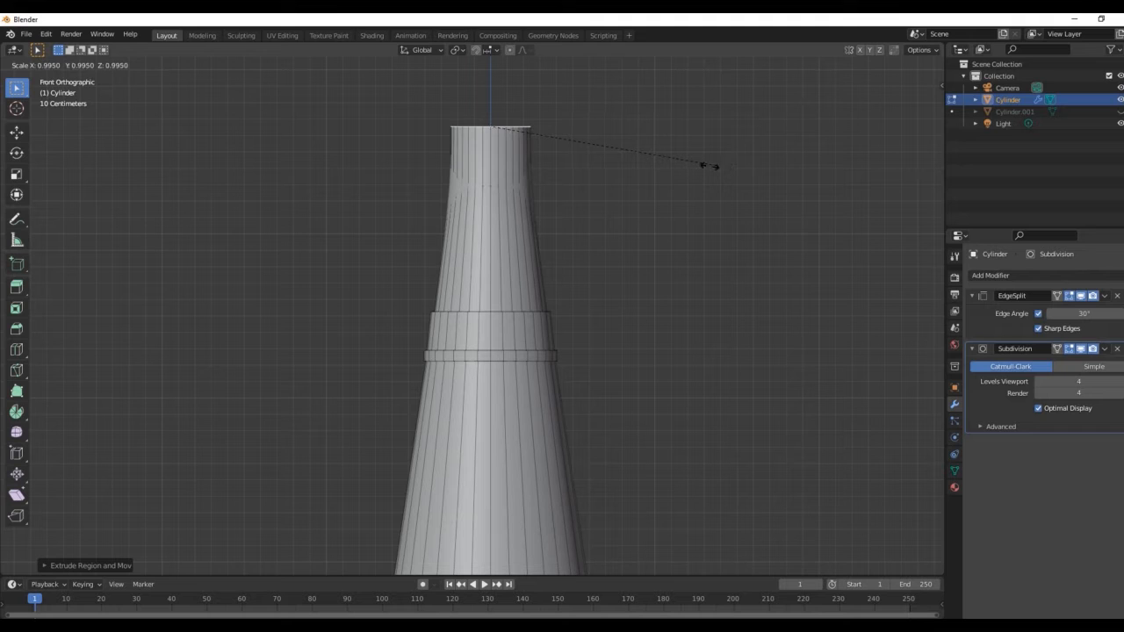
left_click(531, 139)
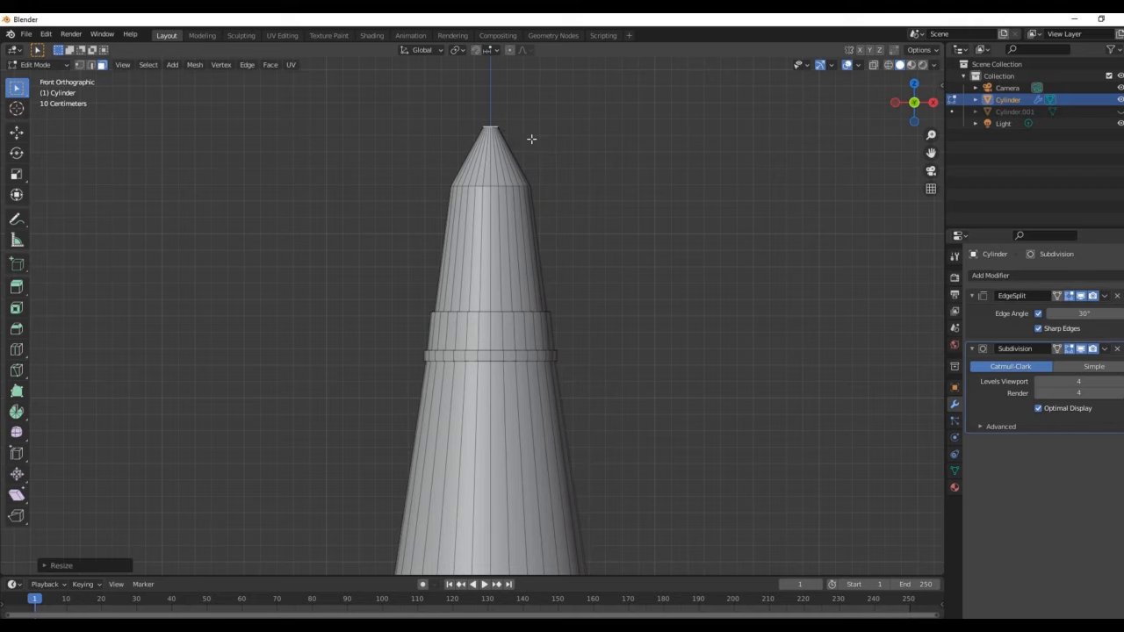
key("g")
key("z")
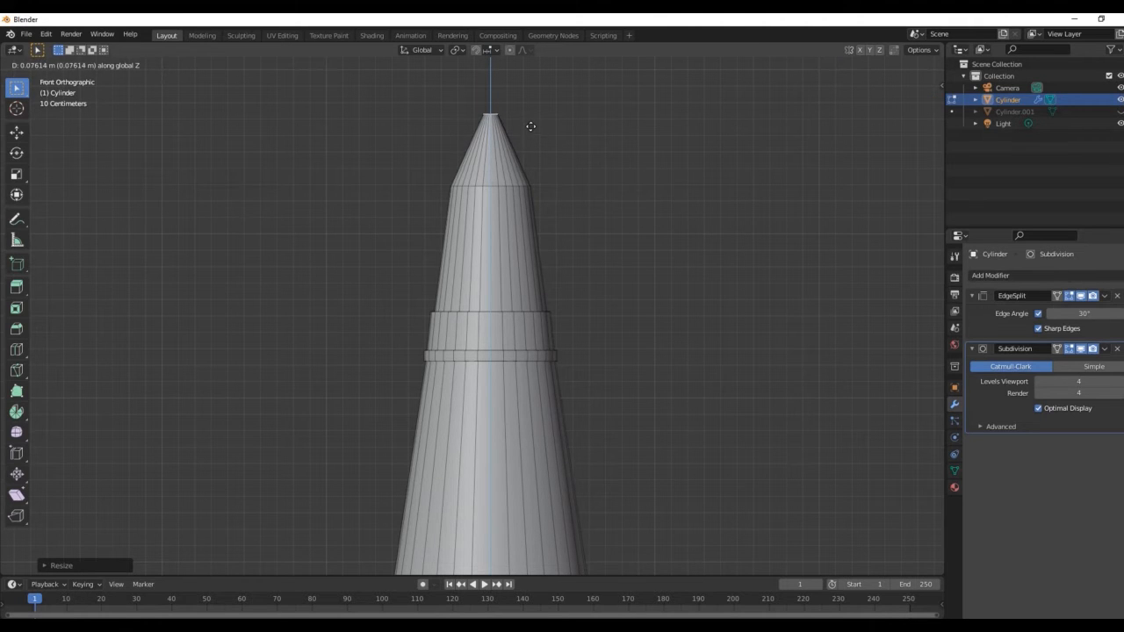
left_click(529, 116)
Select the whole tapered upper section above the lower rings in X-ray display, stretch it slightly along Z and raise it about 0.5 m.
scroll(931, 134, "down", 5)
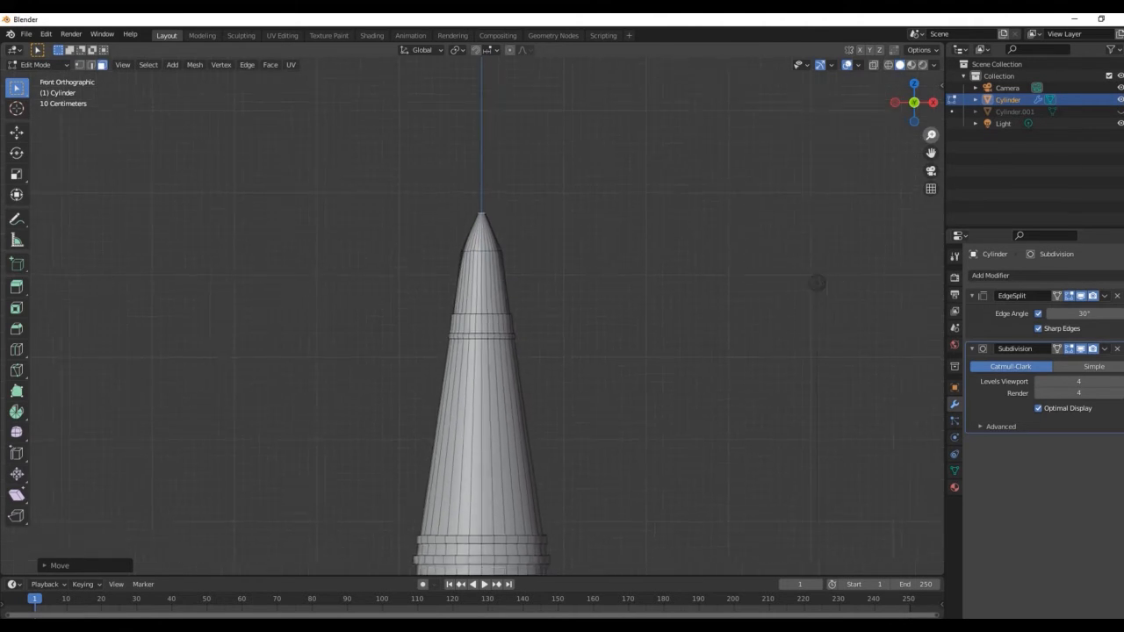
left_click_drag(931, 135, 931, 195)
left_click_drag(931, 135, 930, 61)
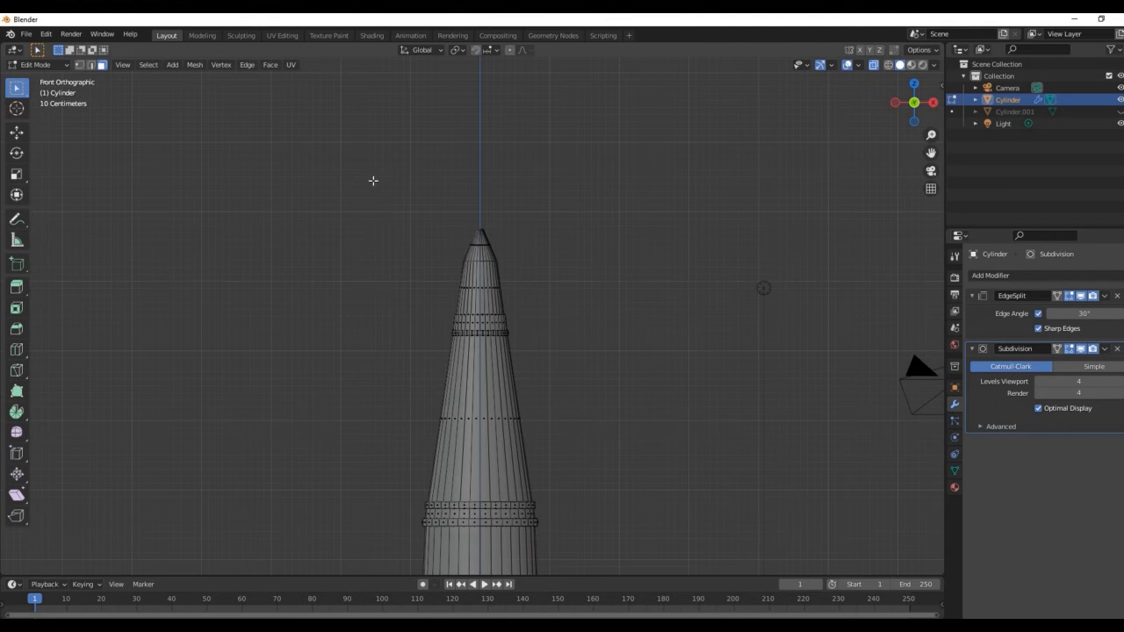
left_click_drag(373, 181, 676, 488)
key("s")
key("z")
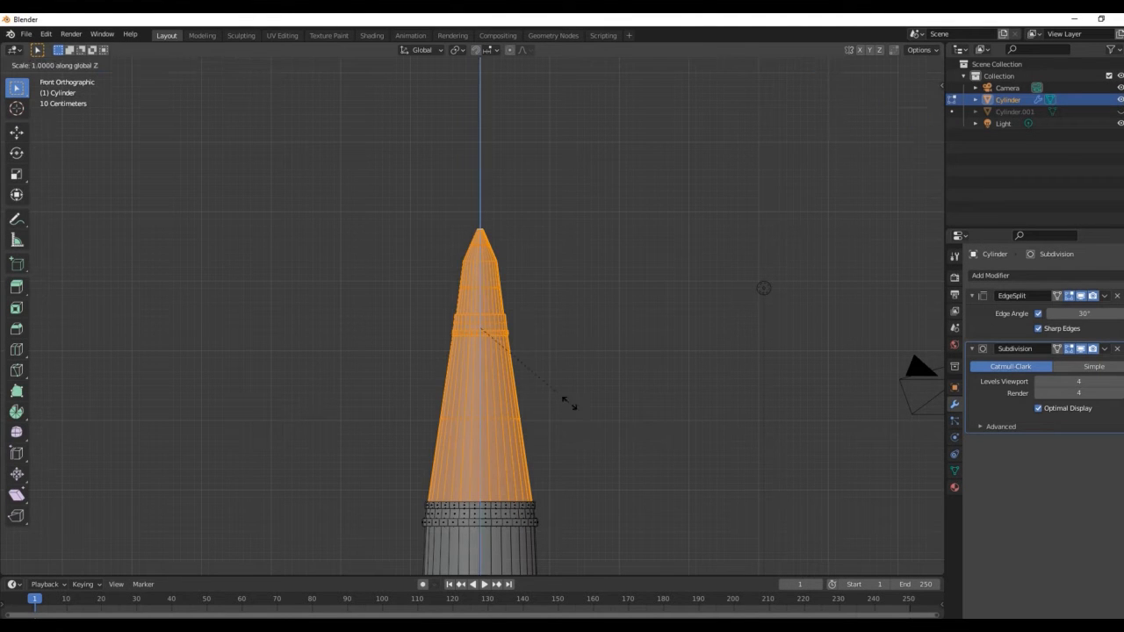
left_click(594, 393)
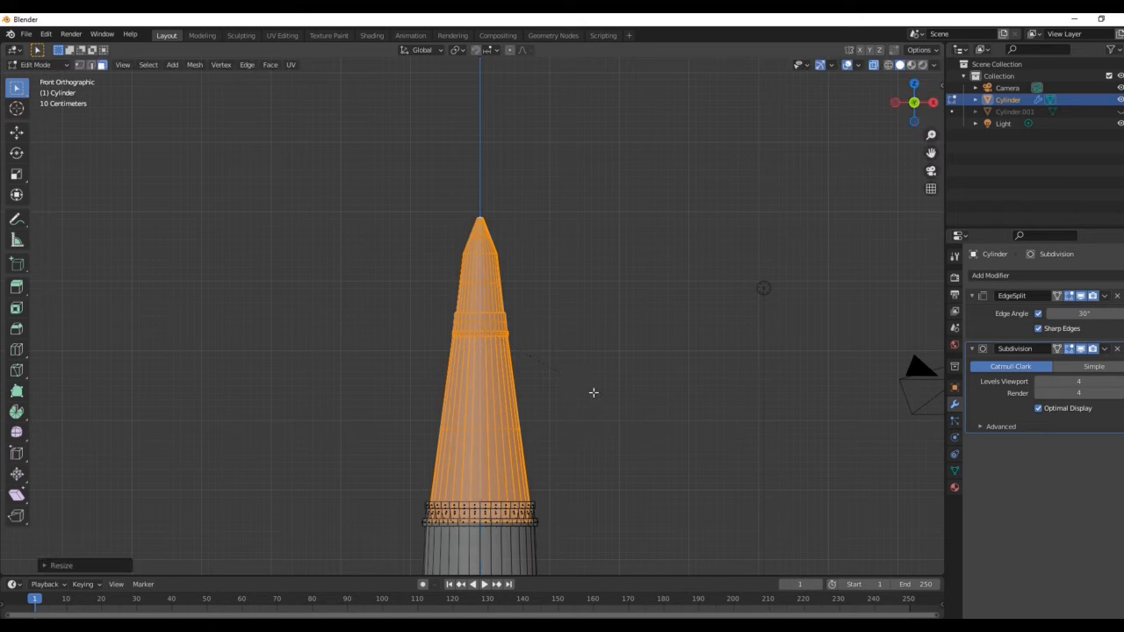
key("g")
key("z")
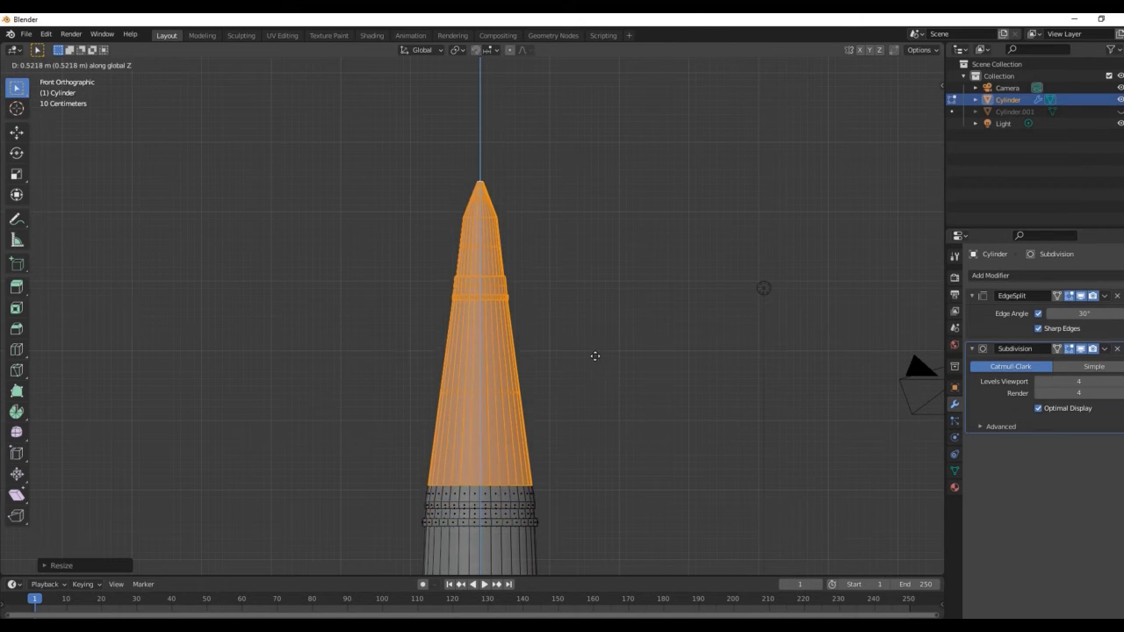
left_click(602, 358)
Scale the selected upper section down uniformly and lower it along Z by about 0.3 m.
key("s")
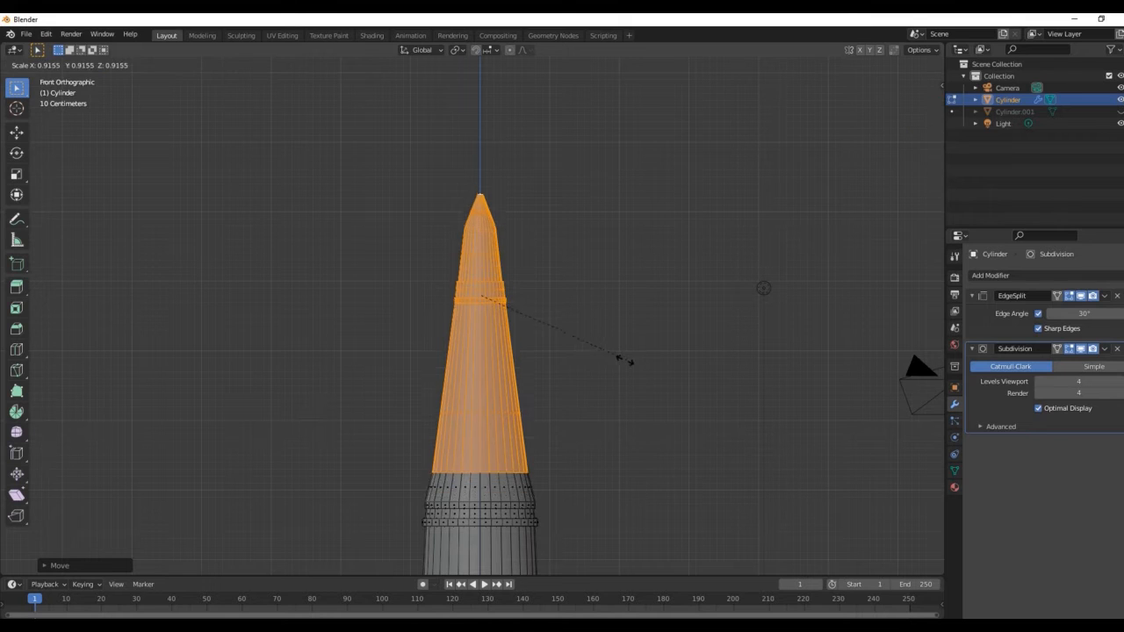
left_click(609, 361)
key("g")
key("z")
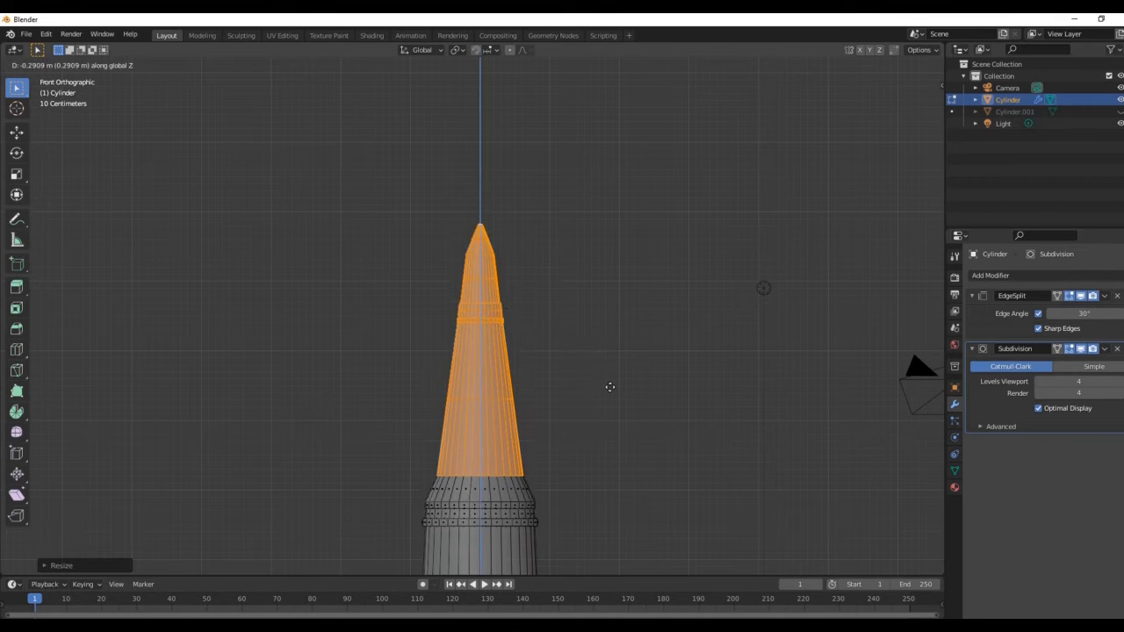
left_click(611, 386)
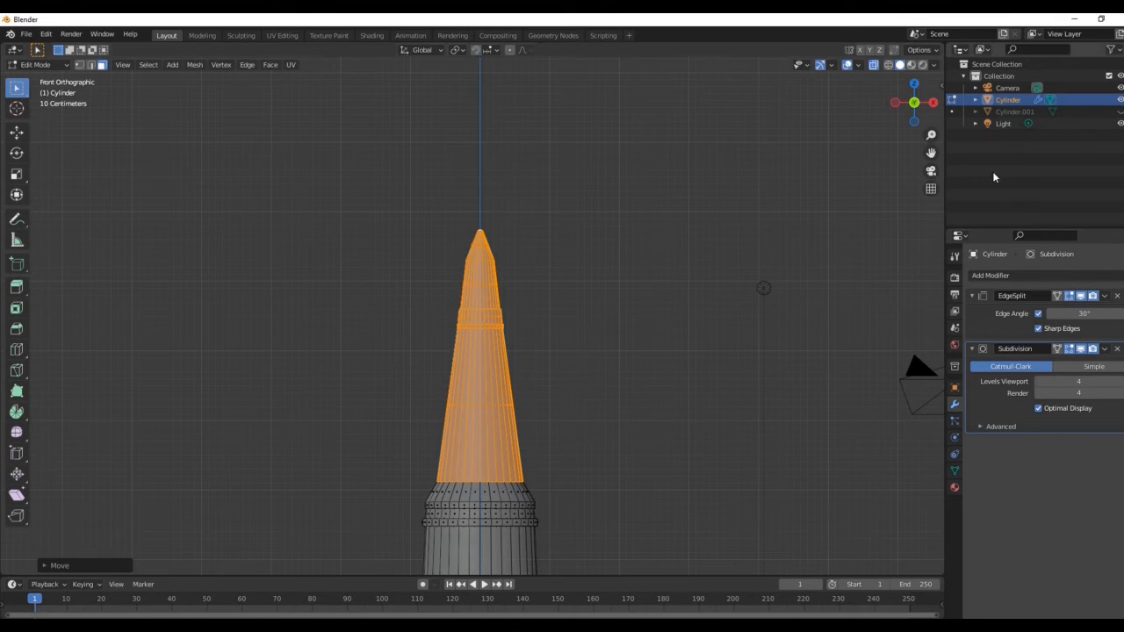
Turn off X-ray display and shorten the selected upper section by scaling it along Z.
scroll(611, 387, "down", 5)
mouse_move(931, 136)
left_mouse_down()
mouse_move(931, 116)
mouse_move(931, 152)
left_mouse_up()
left_click(874, 65)
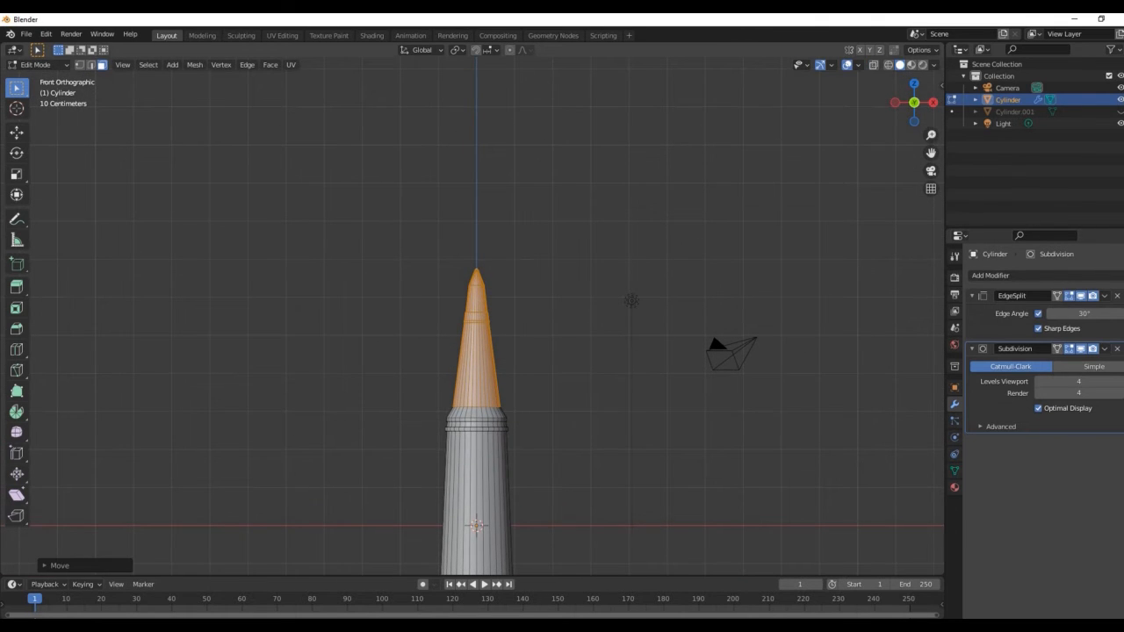
key("s")
key("z")
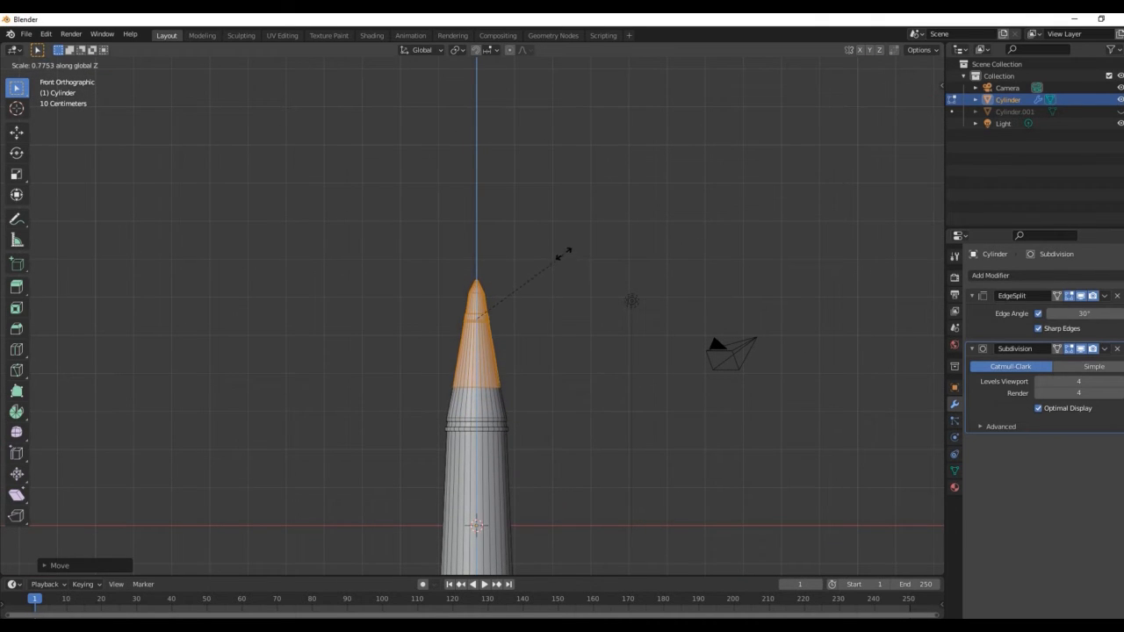
left_click(650, 235)
scroll(658, 299, "up", 5)
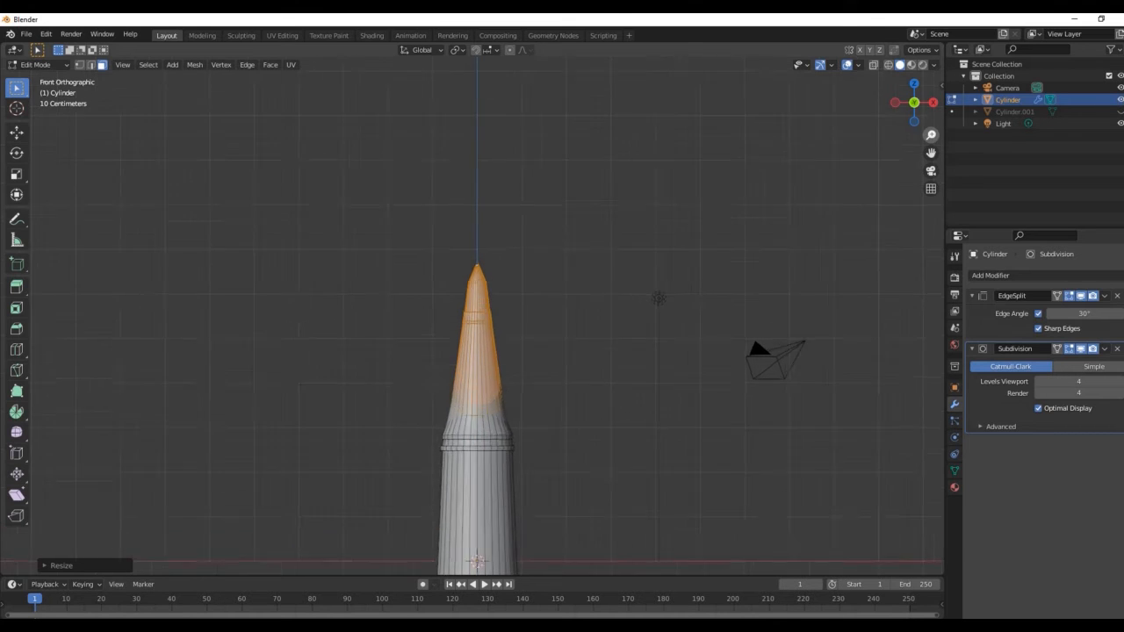
Select the pointed tip section above the small upper rings in X-ray display and scale it down uniformly.
key("alt+a")
key("alt+z")
left_click_drag(399, 156, 553, 281)
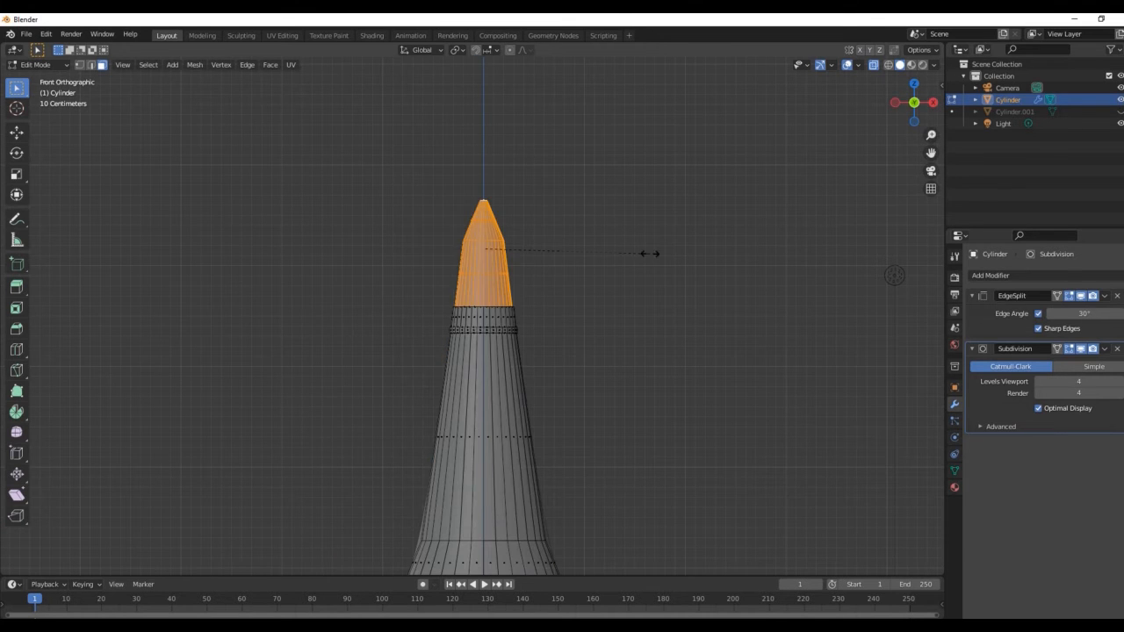
key("s")
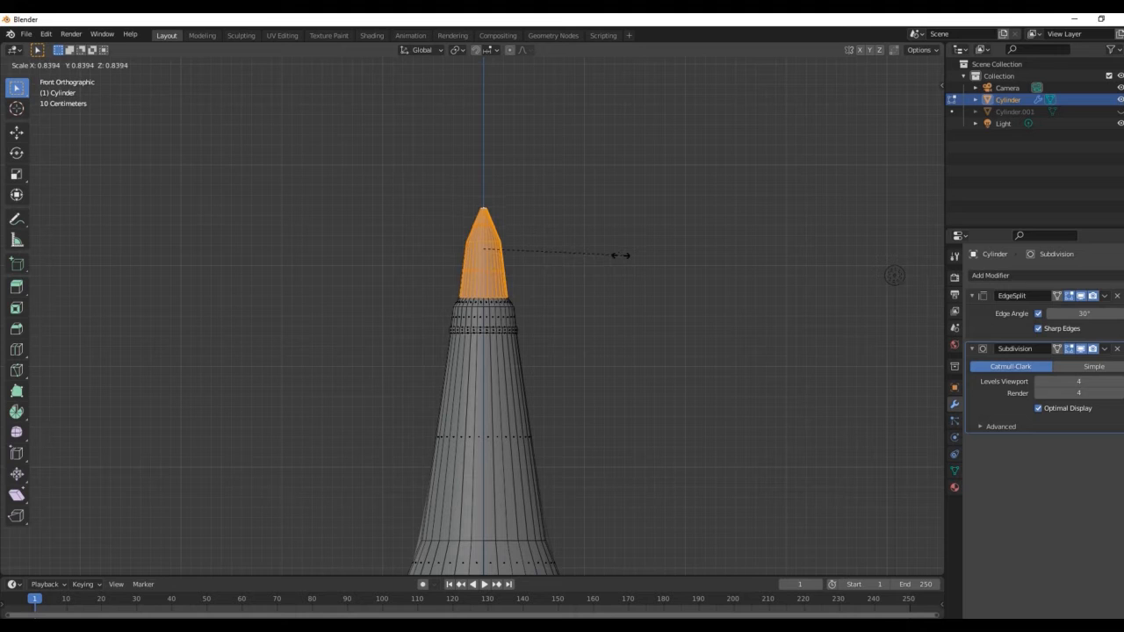
left_click(607, 260)
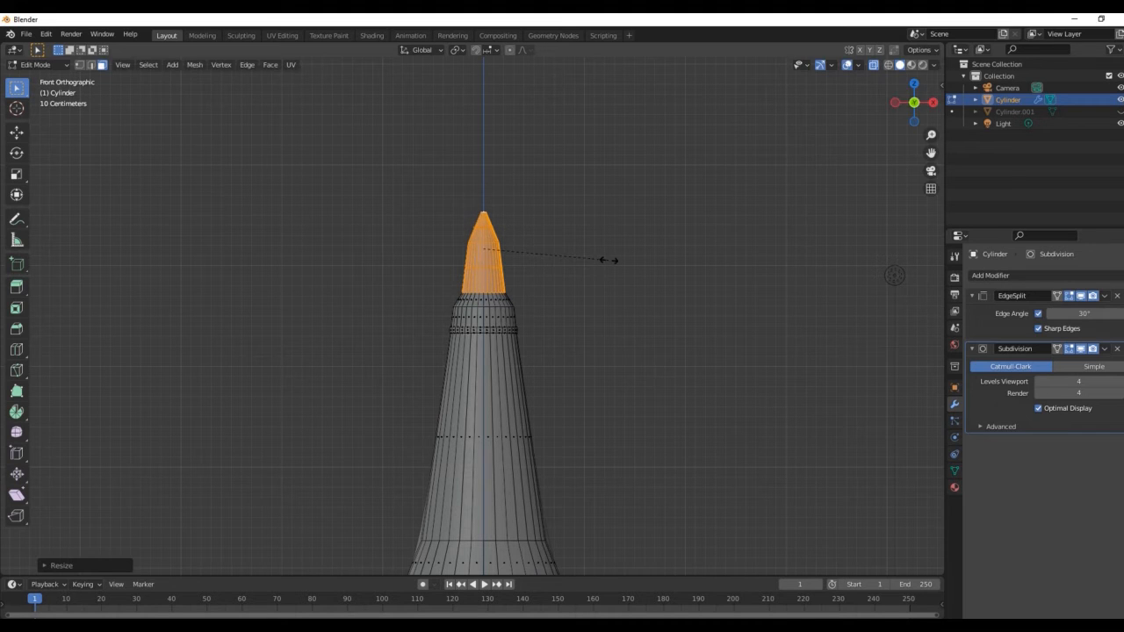
Stretch the selected tip section slightly along Z, turn off X-ray display and clear the selection.
key("s")
key("z")
left_click(635, 246)
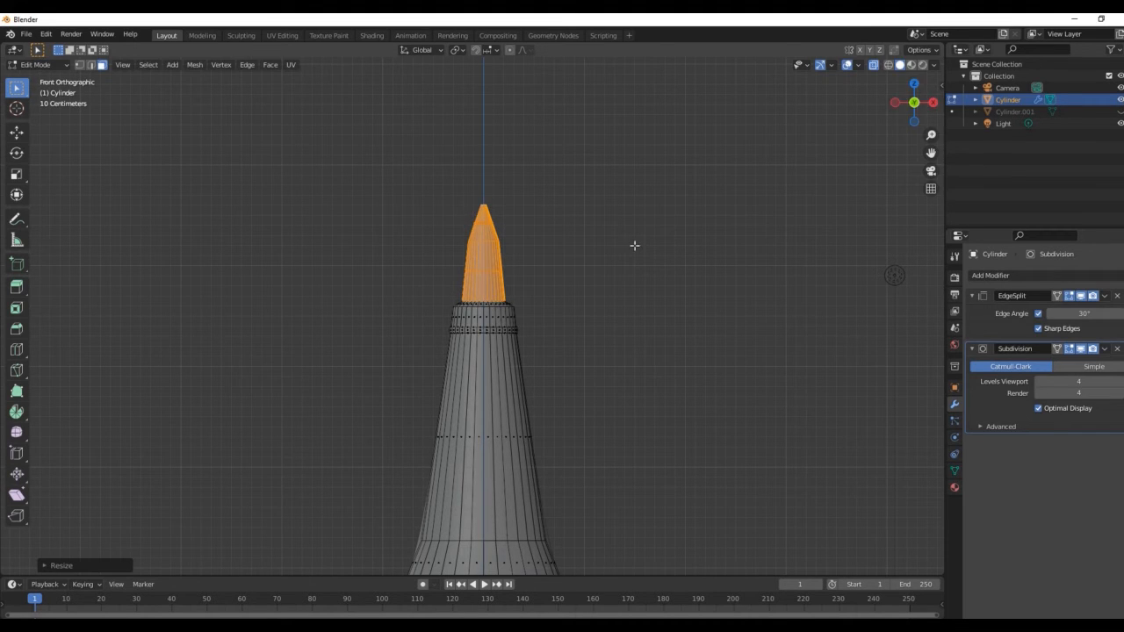
left_click(874, 67)
scroll(475, 316, "down", 7)
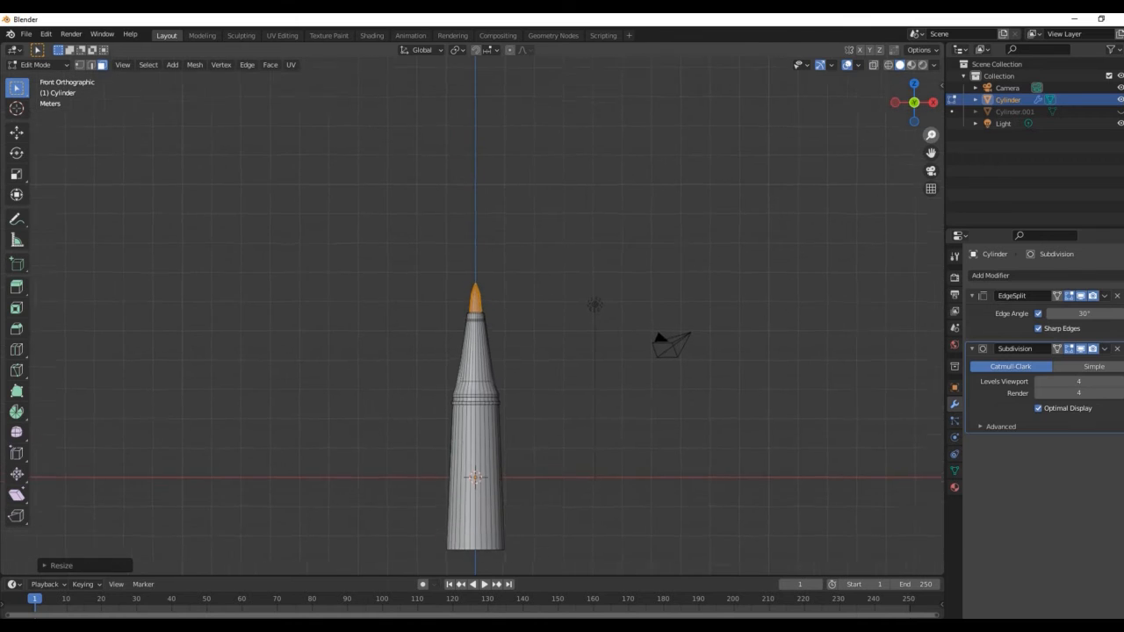
mouse_move(931, 135)
left_mouse_down()
mouse_move(931, 106)
mouse_move(931, 149)
left_mouse_up()
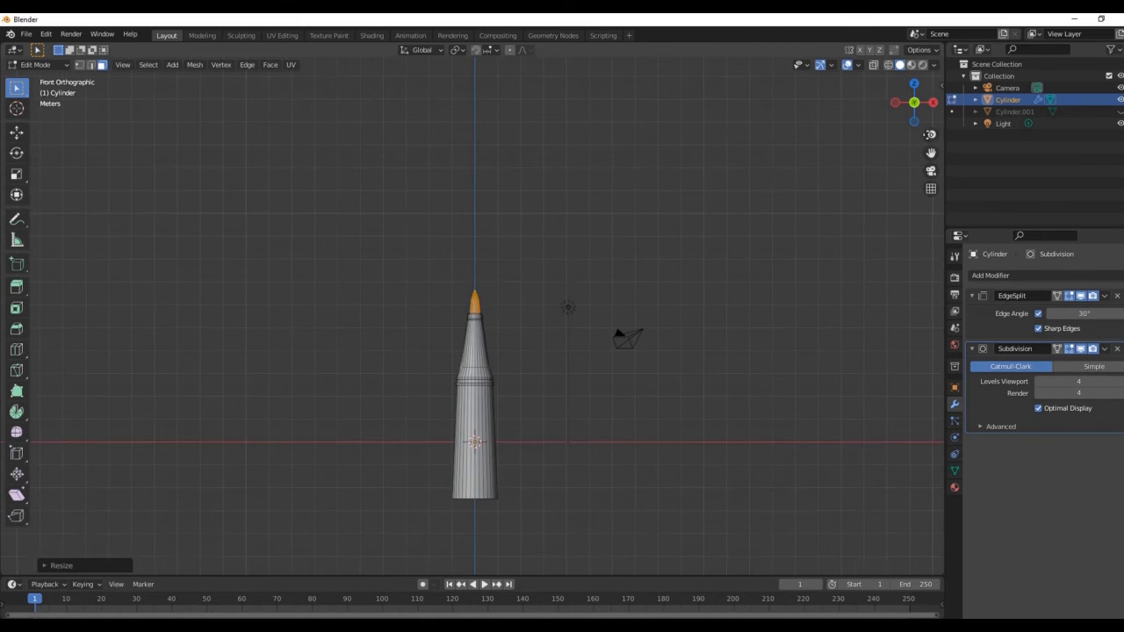
left_click(590, 196)
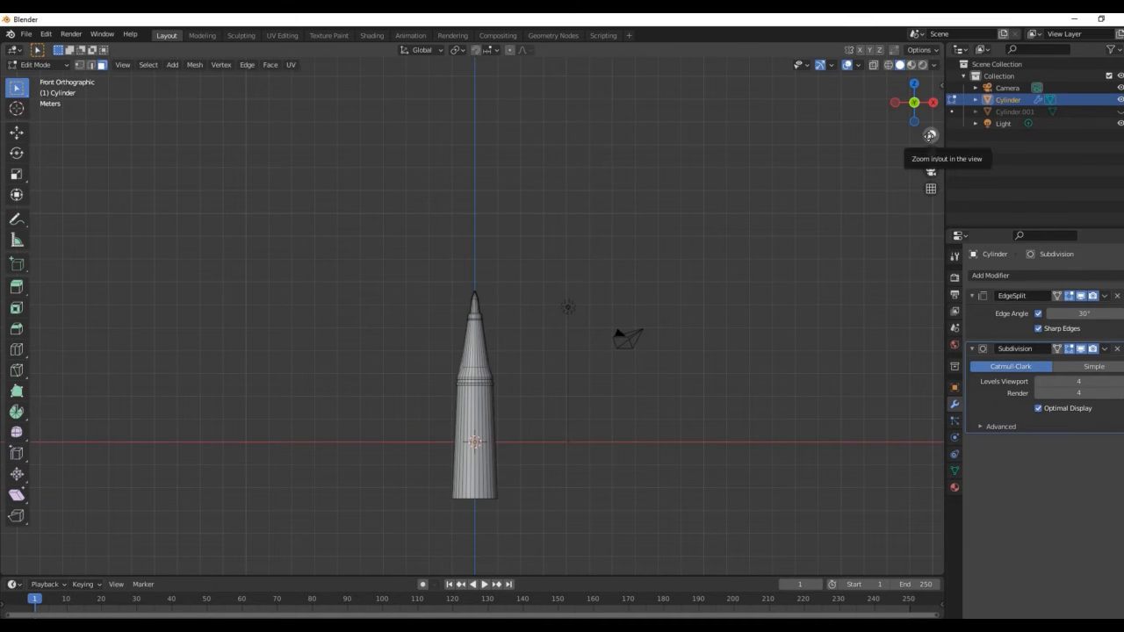
Select the tip section again in X-ray display, scale it down further and lower it along Z to sit on the band beneath.
scroll(930, 136, "up", 7)
left_click_drag(389, 150, 583, 298)
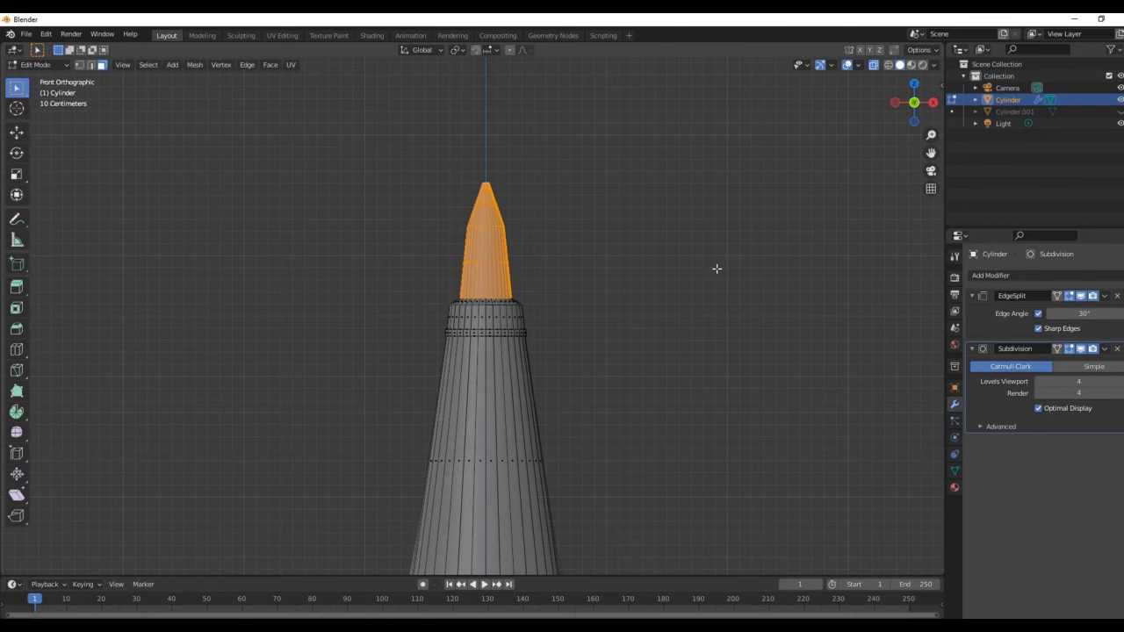
key("s")
left_click(645, 273)
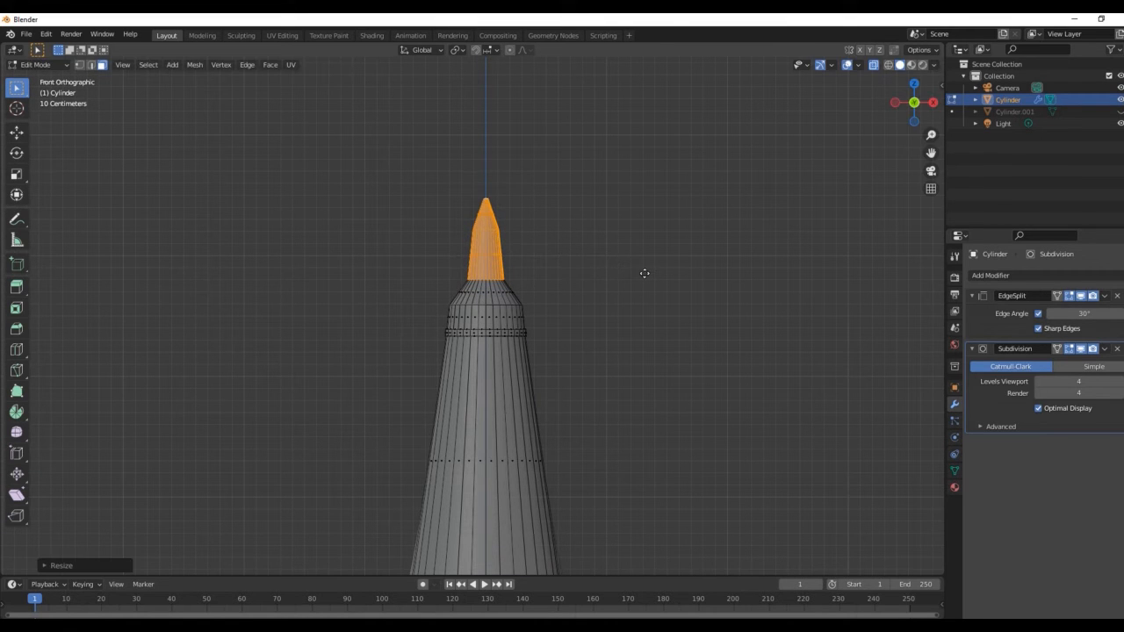
key("g")
key("z")
left_click(642, 294)
key("alt+a")
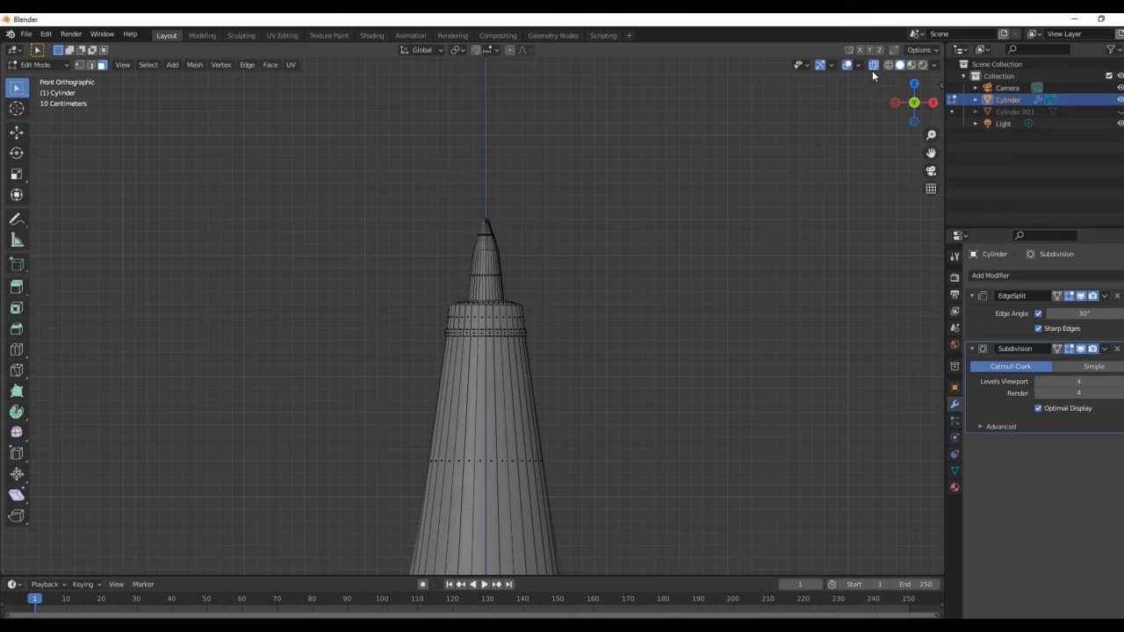
left_click(873, 65)
scroll(930, 135, "down", 3)
left_click_drag(931, 135, 931, 61)
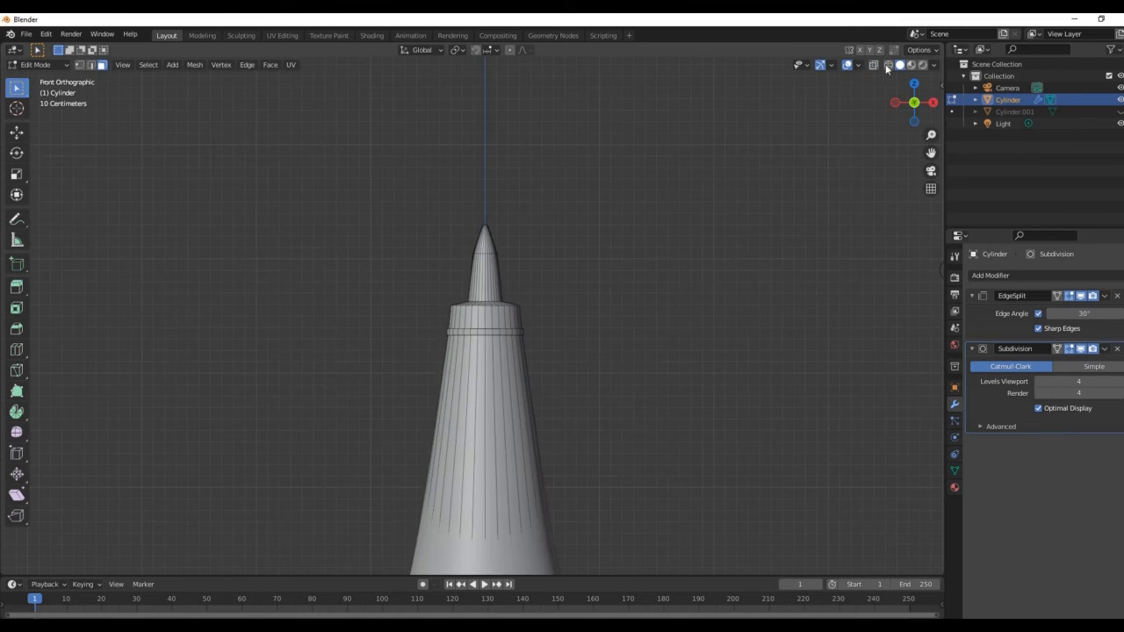
Select the band of faces directly below the tip in X-ray display and scale it down slightly.
left_click(873, 66)
left_click_drag(448, 316, 566, 312)
key("s")
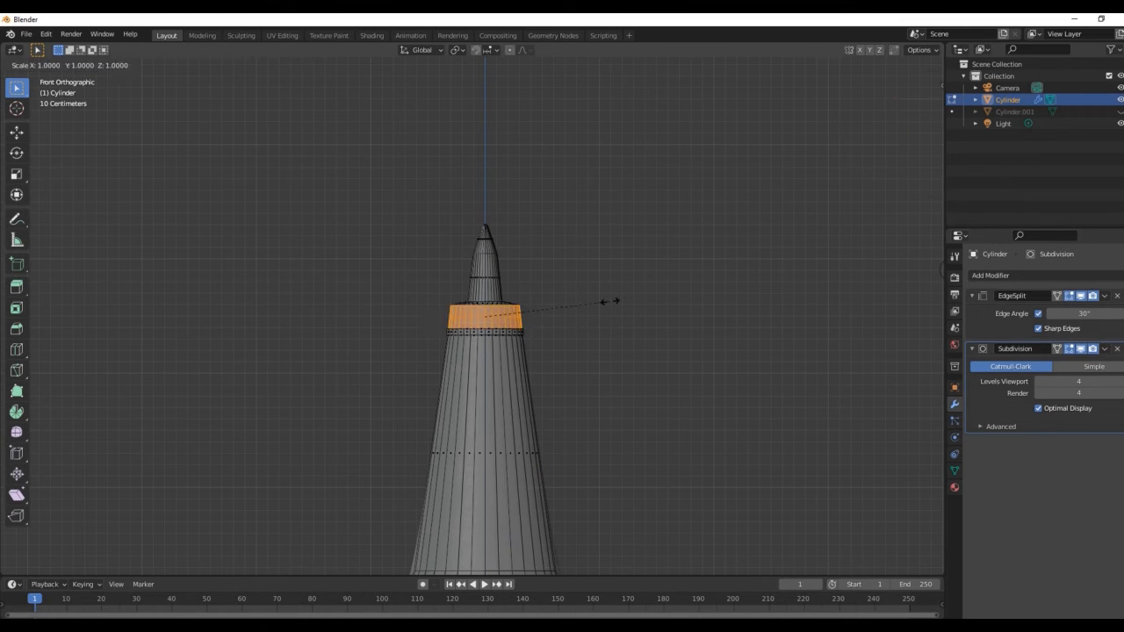
left_click(567, 302)
Scale the edge loop around the band's upper edge to about 0.81 and lower it about 0.1 m along Z.
left_click(95, 66)
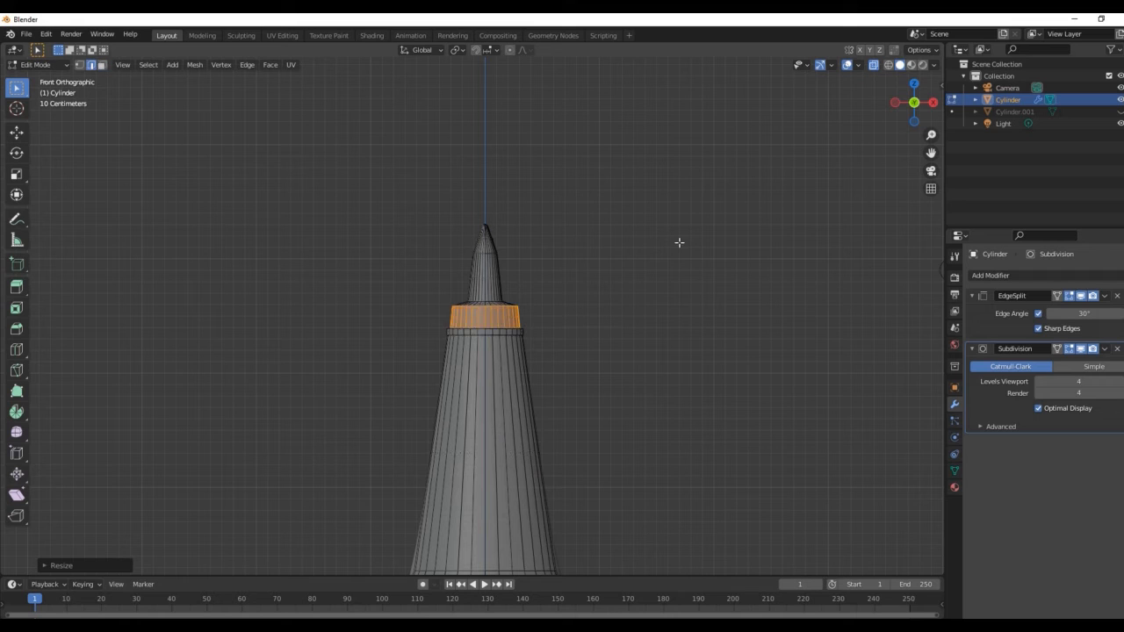
left_click(679, 243)
left_click(475, 305, "alt")
key("s")
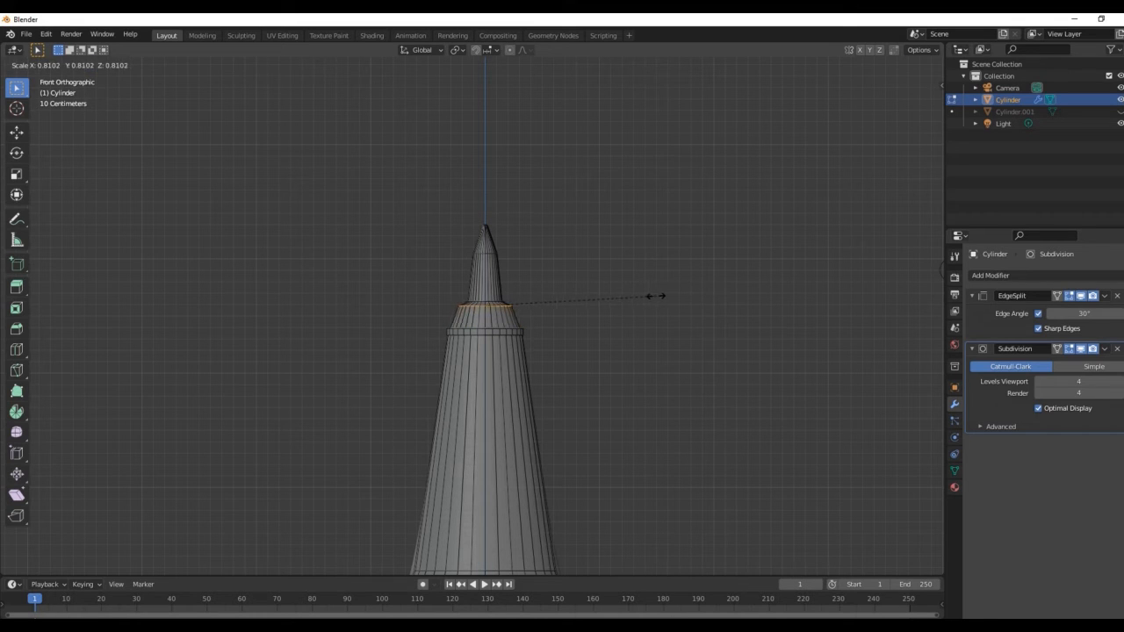
left_click(655, 297)
key("g")
key("z")
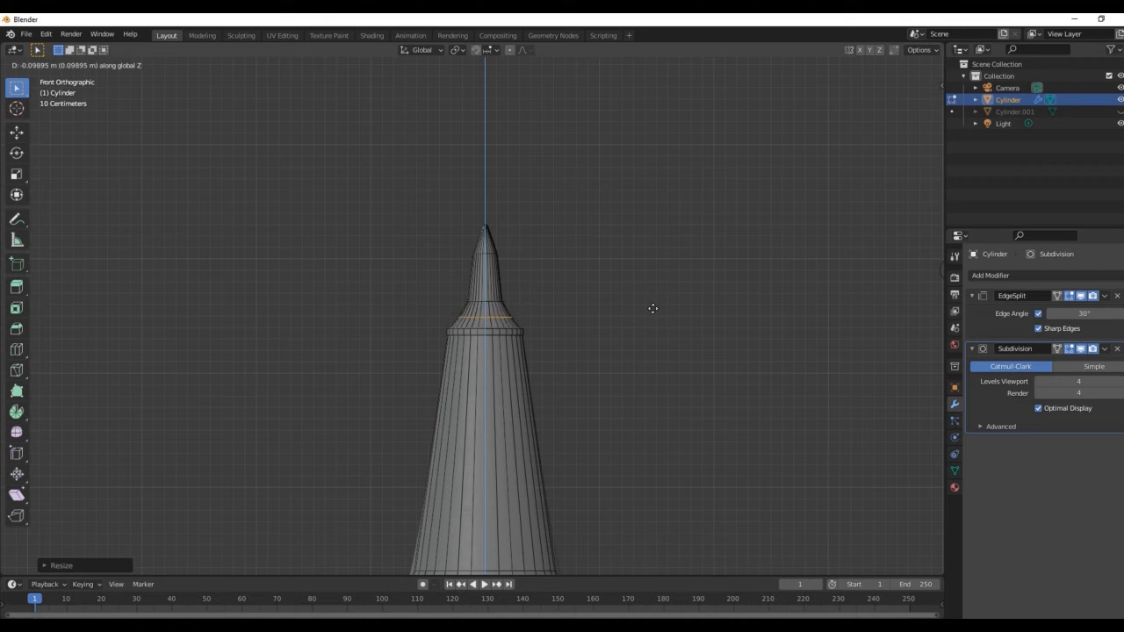
left_click(650, 305)
Select the faces of the tip and its flared collar, scale them down slightly and lower them along Z.
scroll(663, 146, "up", 3)
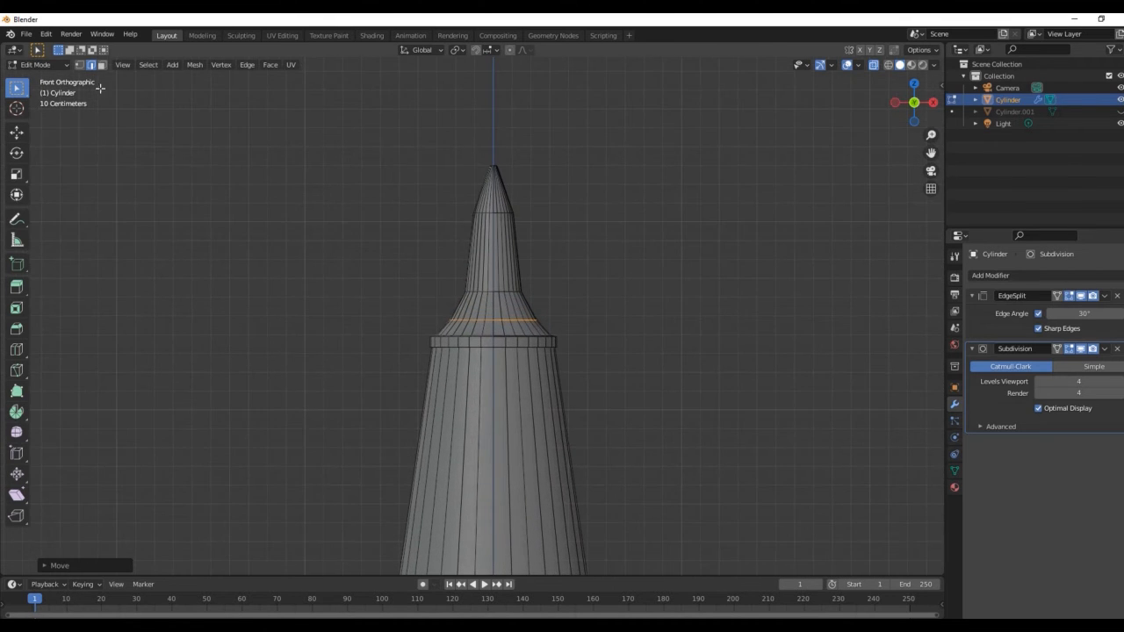
left_click_drag(352, 101, 609, 308)
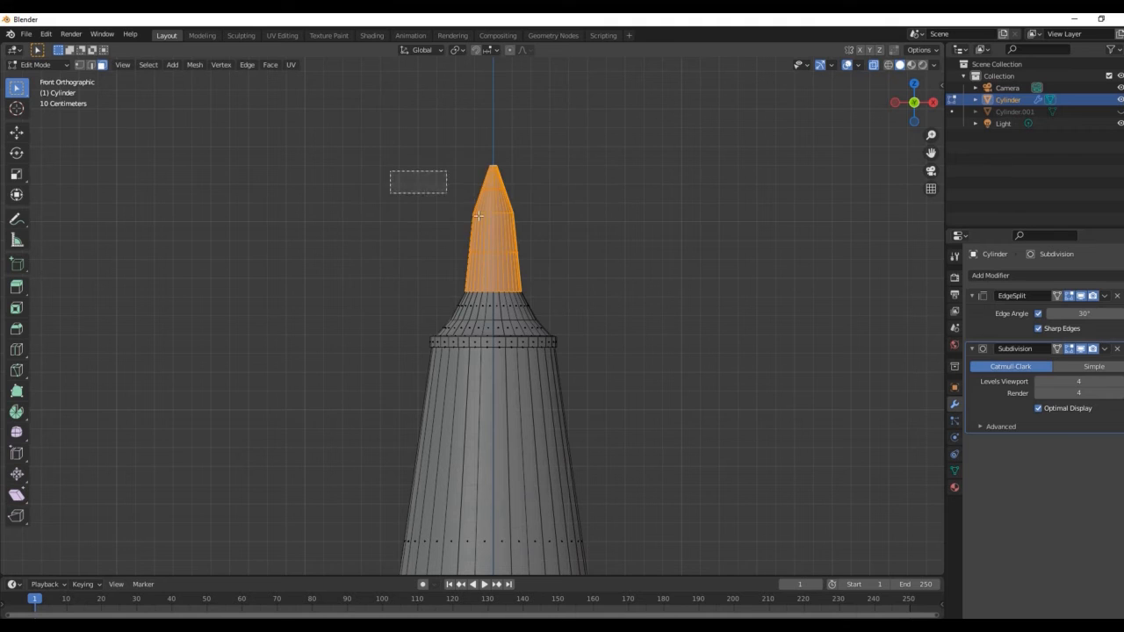
left_click_drag(416, 135, 604, 321)
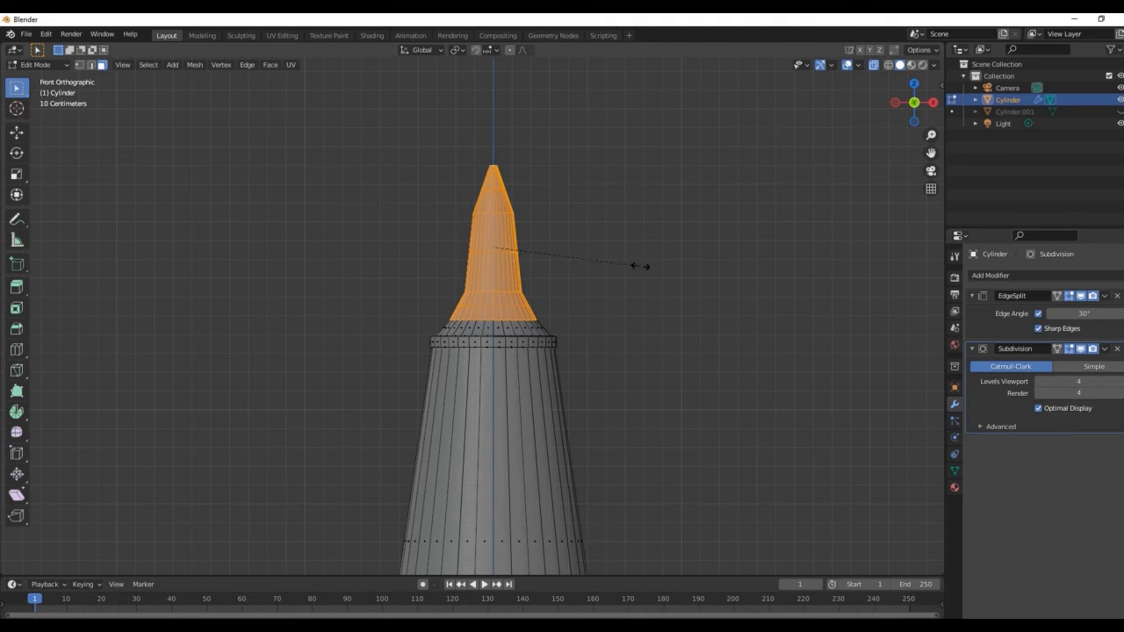
left_click(635, 267)
key("g")
key("z")
left_click(637, 277)
left_click(637, 277)
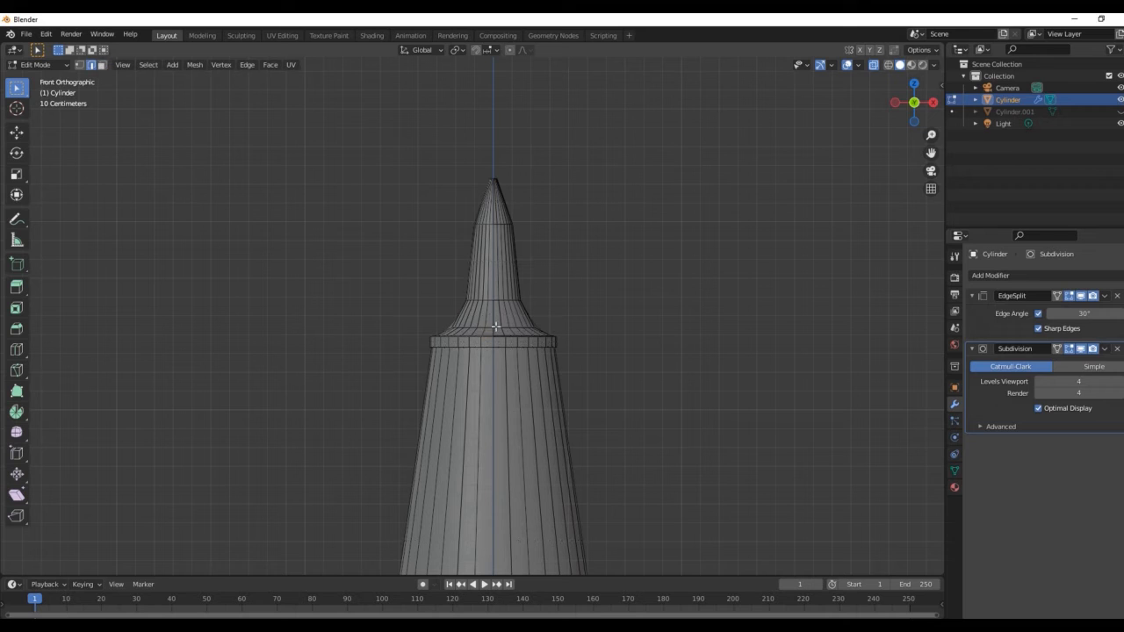
Try extruding and scaling the edge loop between the tip and the flared collar, and undo it.
left_click(614, 317)
key("alt+a")
key("e")
key("s")
left_click(595, 290)
key("ctrl+z")
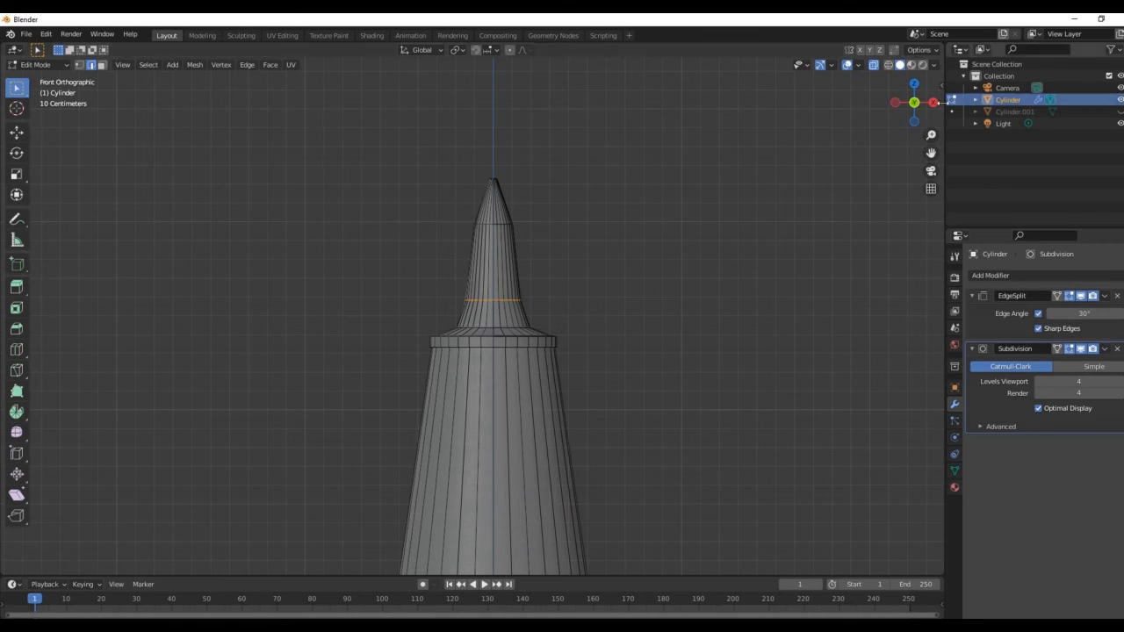
Select the flared collar's faces, extrude them and scale them outward to form a ledge around the tip's base.
scroll(443, 302, "up", 2)
left_click_drag(444, 301, 578, 320)
left_click(101, 66)
left_click_drag(431, 300, 599, 332)
key("s")
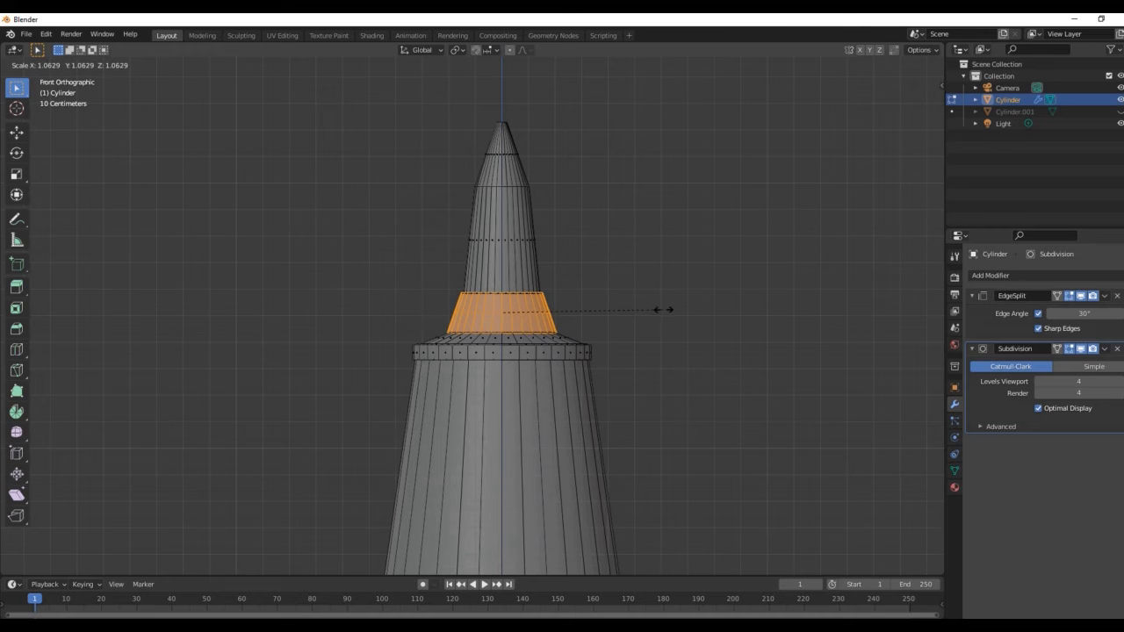
left_click(681, 310)
left_click(874, 65)
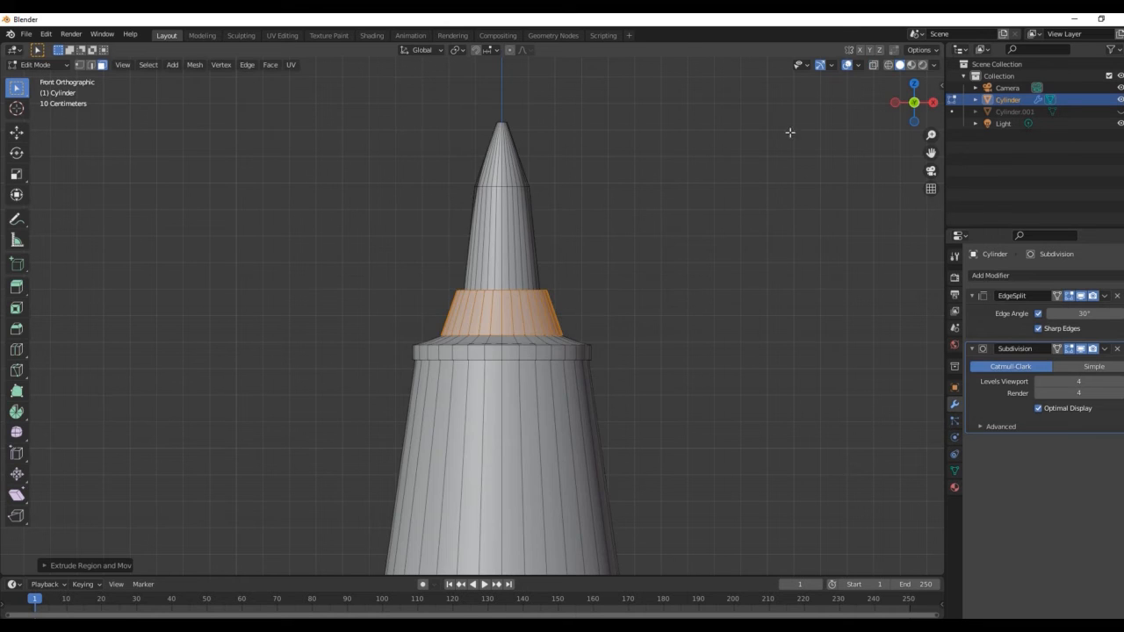
left_click(775, 139)
Try to stretch the tip and collar along Z with X-ray display off.
left_click_drag(931, 136, 931, 211)
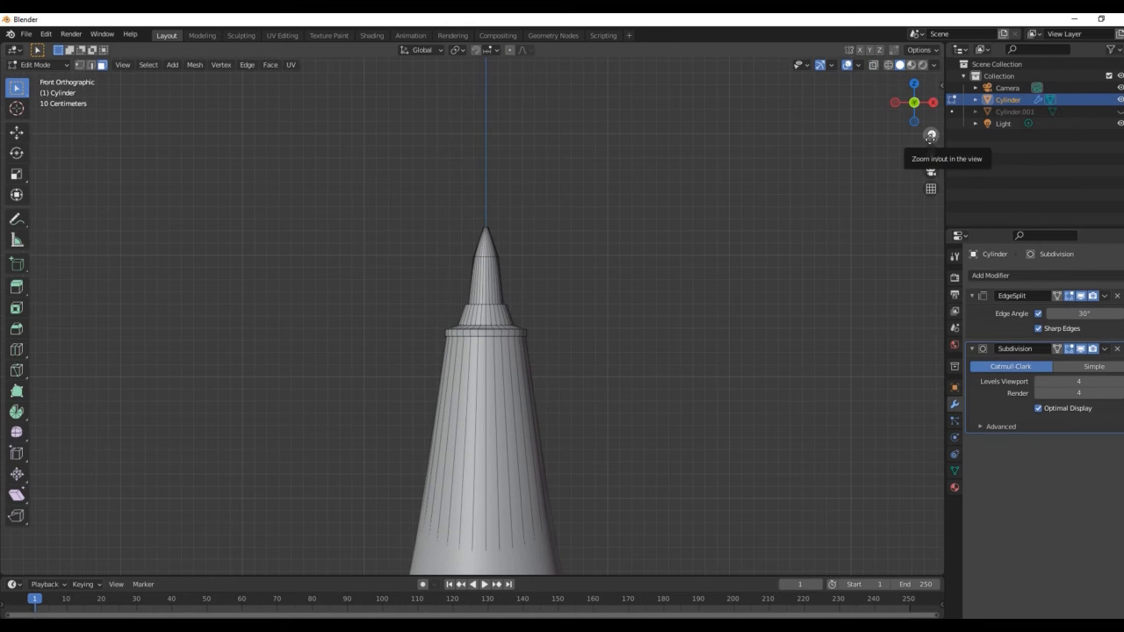
left_click_drag(931, 137, 931, 70)
left_click_drag(931, 135, 931, 148)
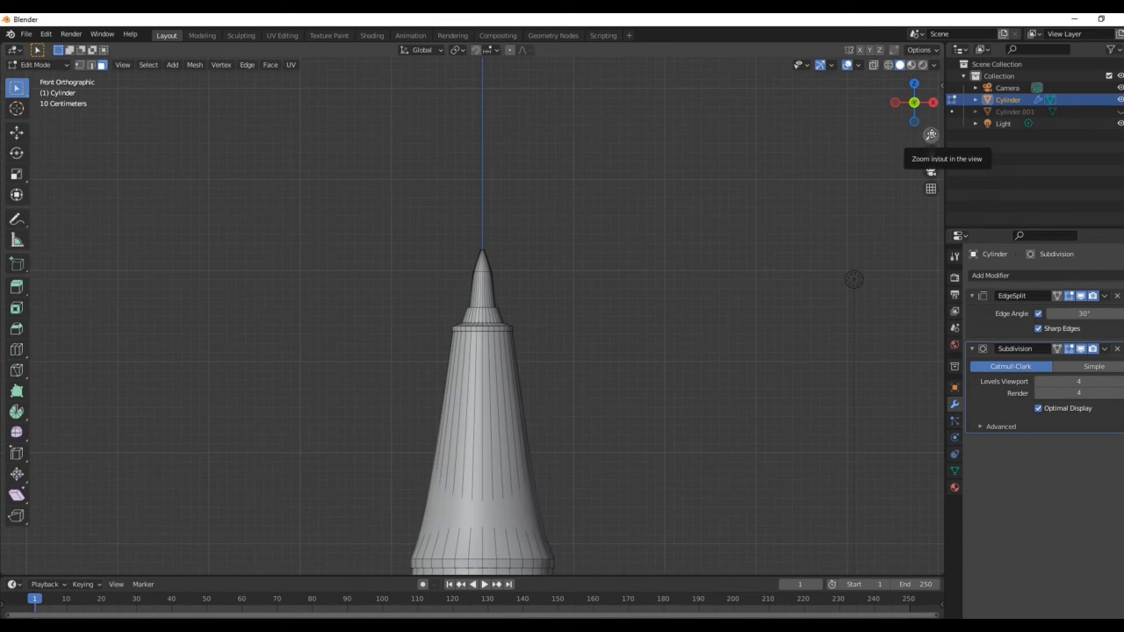
left_click_drag(419, 225, 532, 323)
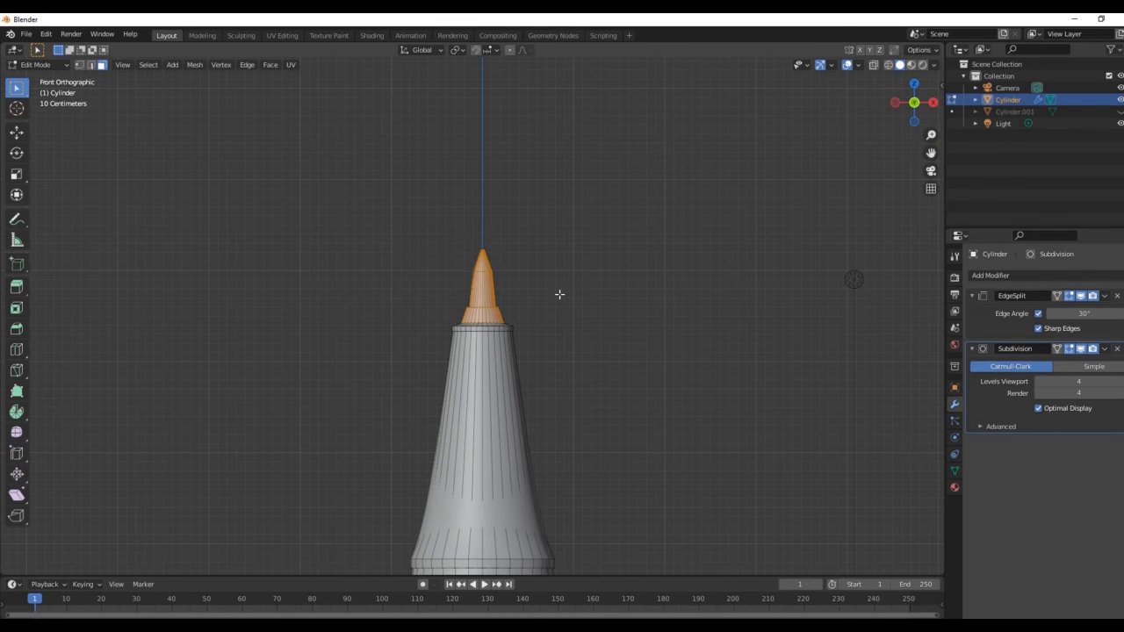
left_click(572, 292)
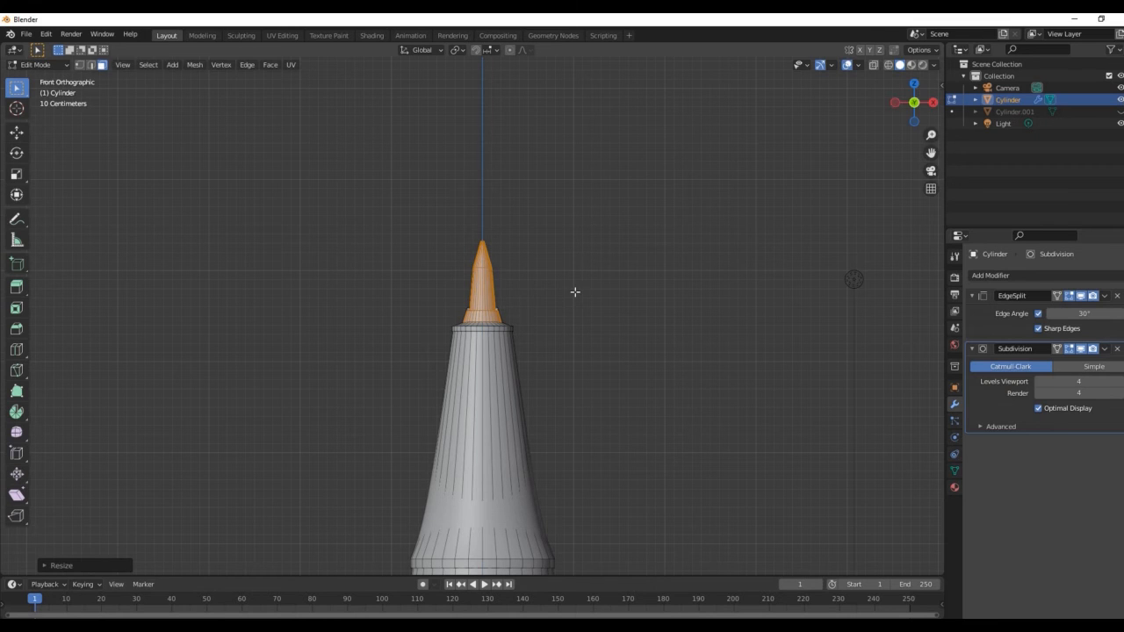
left_click_drag(920, 109, 655, 193)
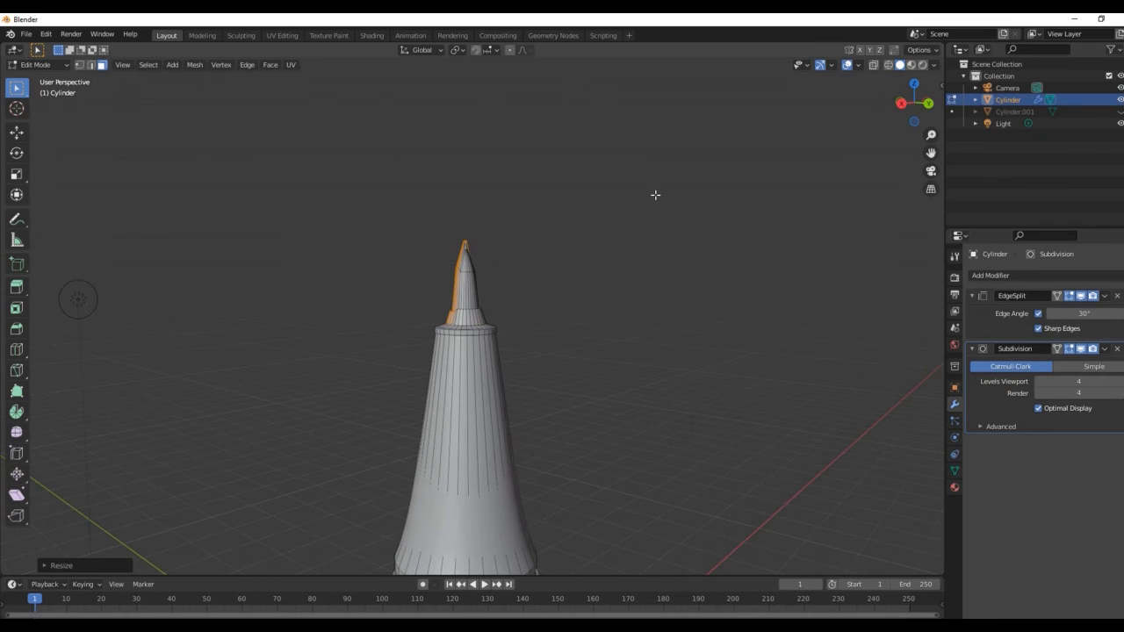
Select the whole tip and collar in X-ray display, stretch them slightly along Z and raise them about 0.06 m.
left_click(873, 66)
key("KP_1")
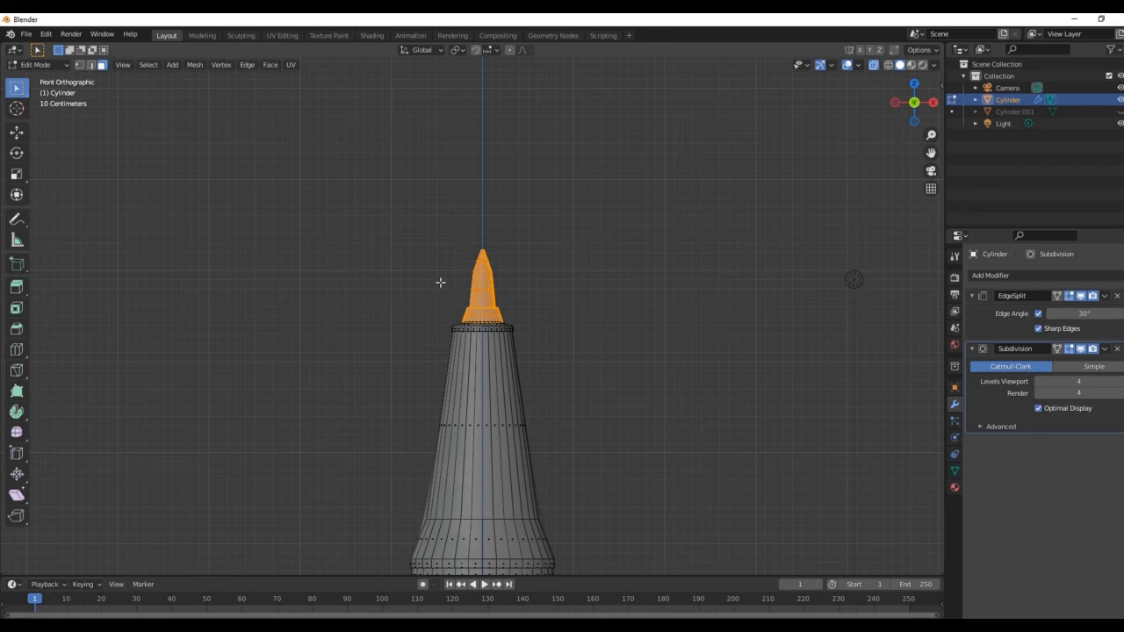
left_click(443, 282)
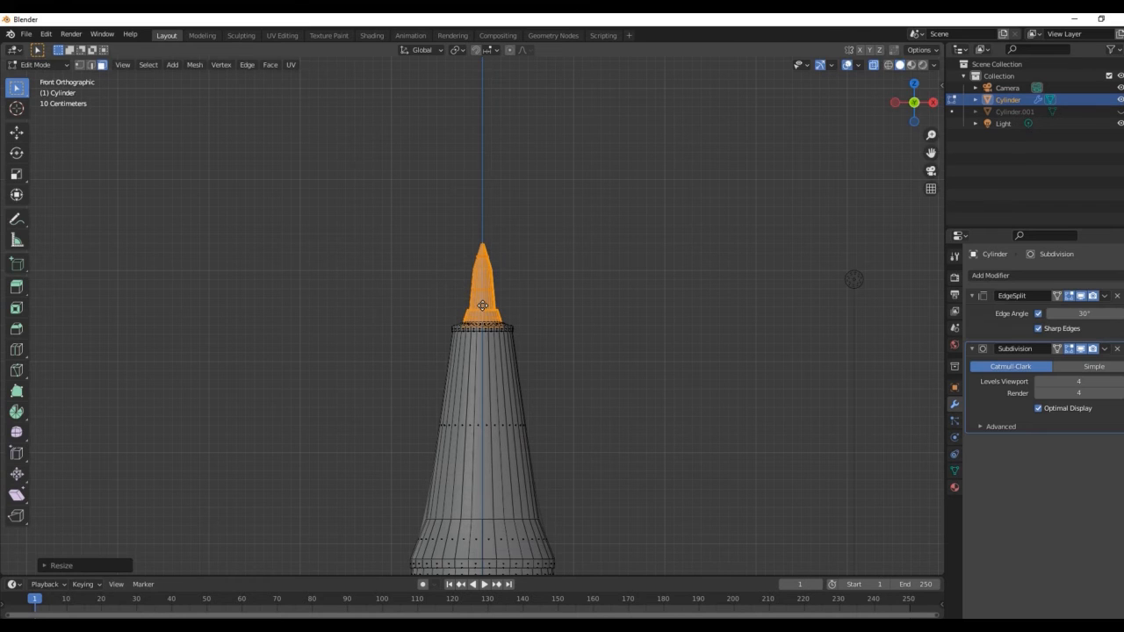
key("g")
key("z")
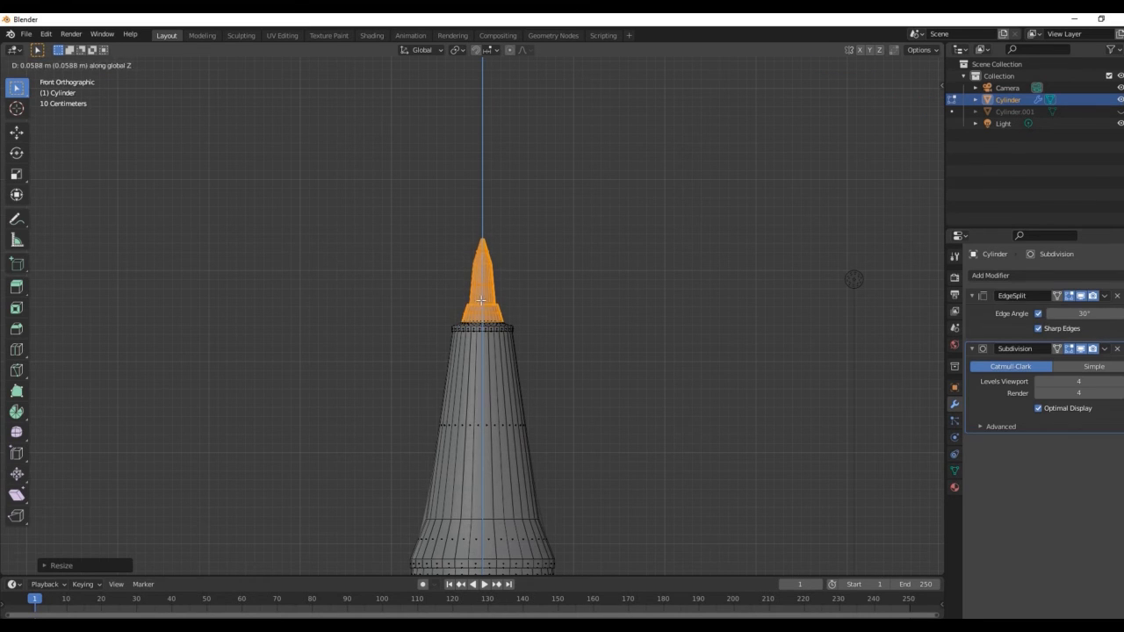
left_click(482, 299)
Scale the selected tip and collar down uniformly and stretch them along Z.
scroll(853, 279, "up", 5)
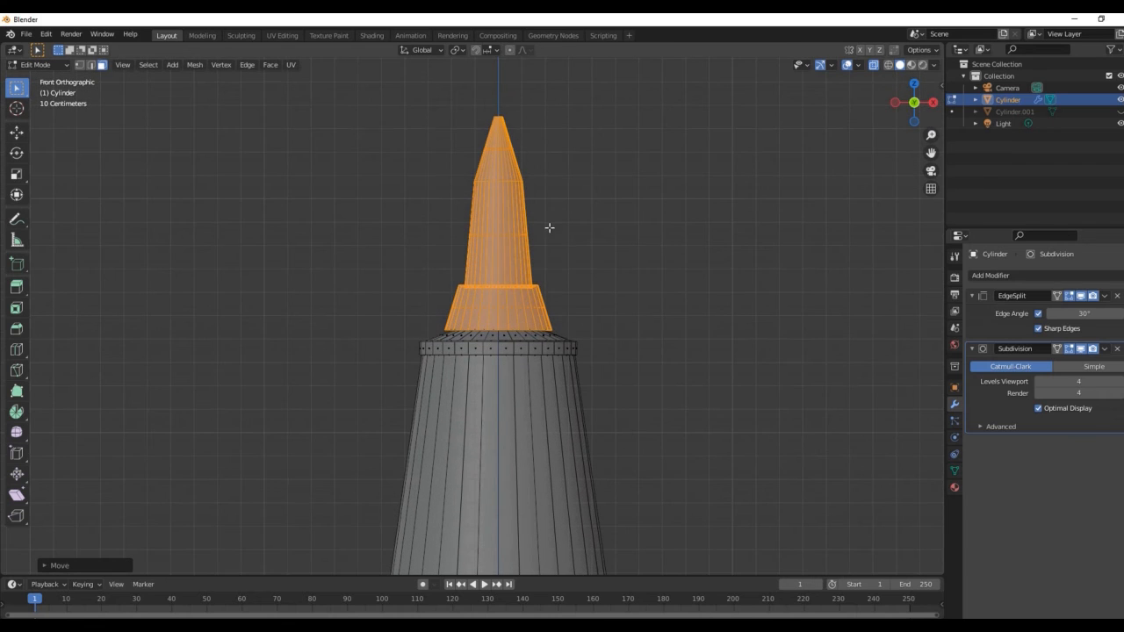
key("s")
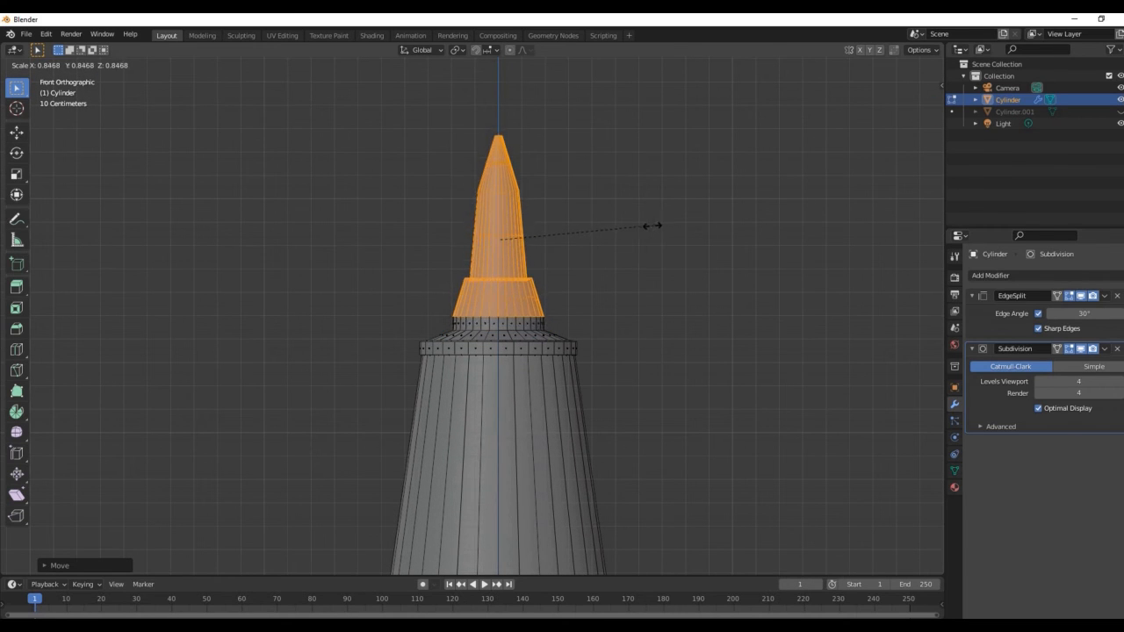
left_click(636, 230)
key("s")
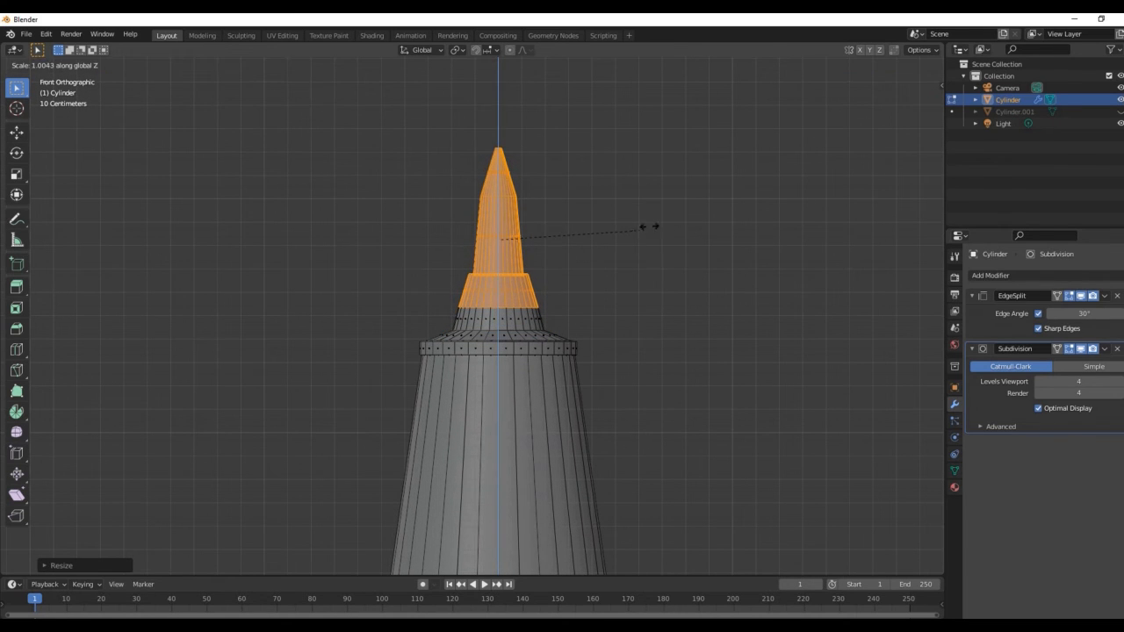
left_click(660, 225)
Lower the selected tip and collar about 0.04 m along Z onto the upper ring.
key("g")
key("z")
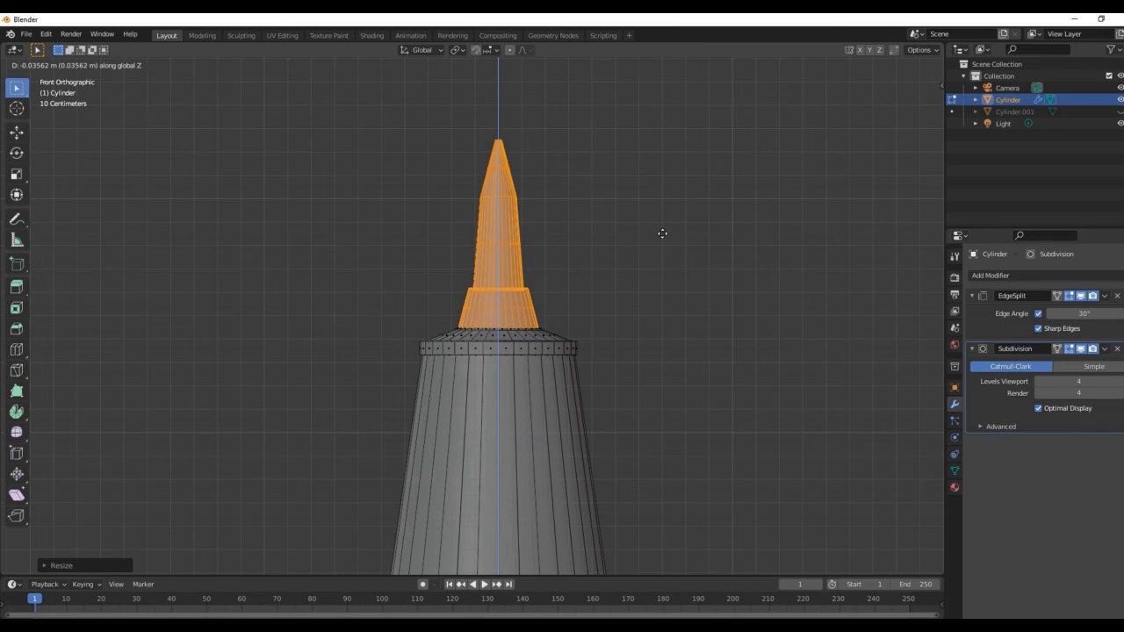
left_click(663, 234)
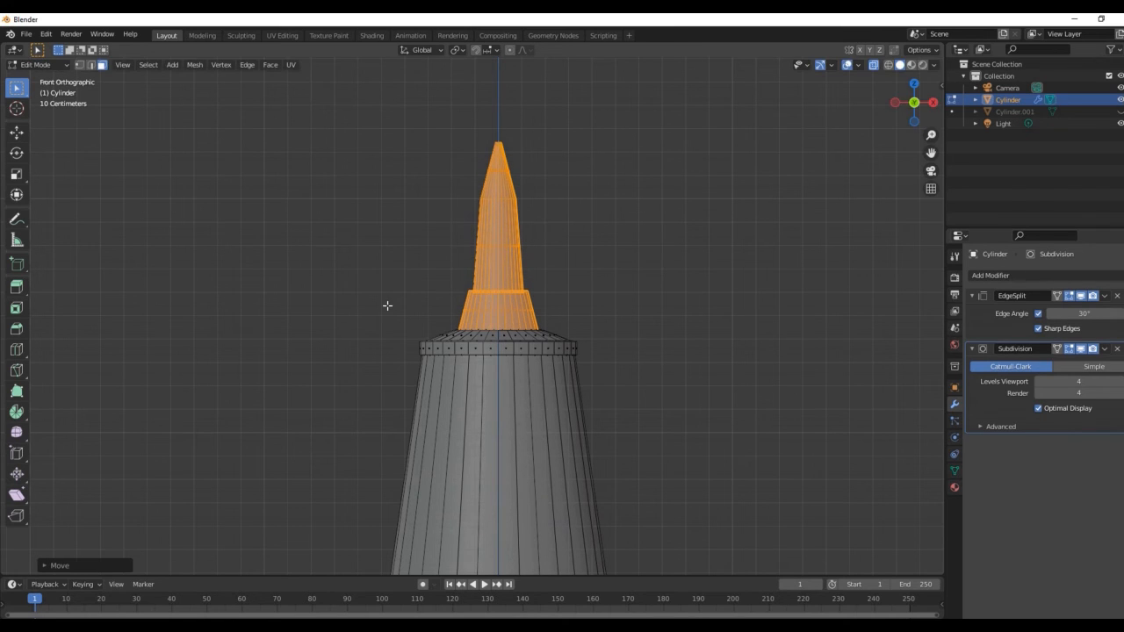
Select the sloped shoulder faces below the collar and scale them down uniformly to about 0.9.
left_click(388, 306)
left_click_drag(397, 330, 590, 351)
key("s")
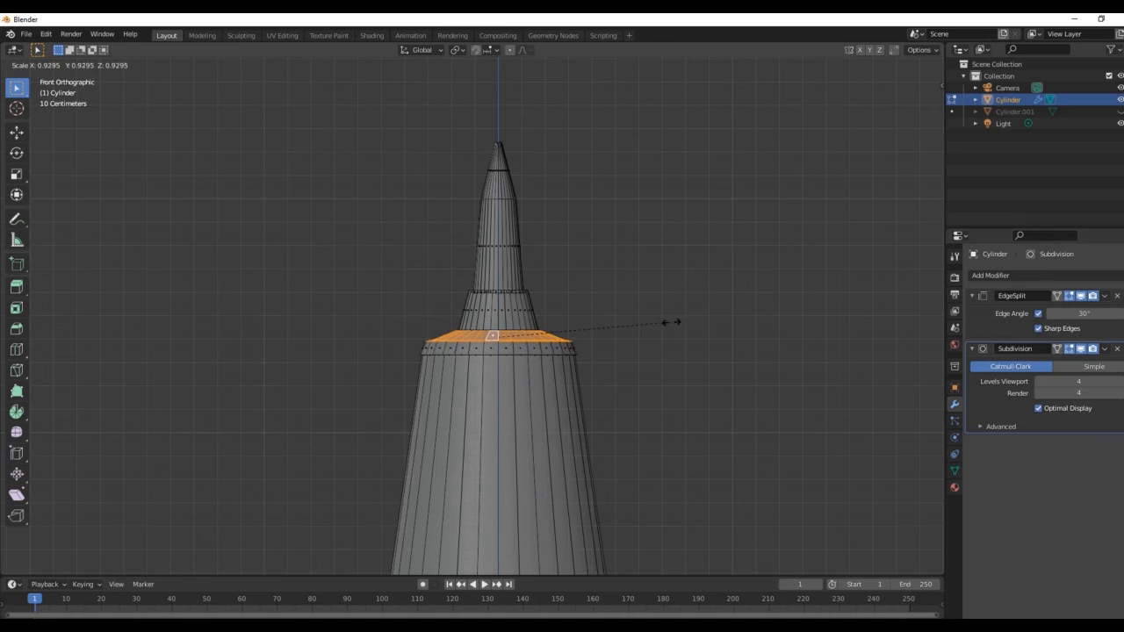
left_click(663, 323)
left_click(664, 322)
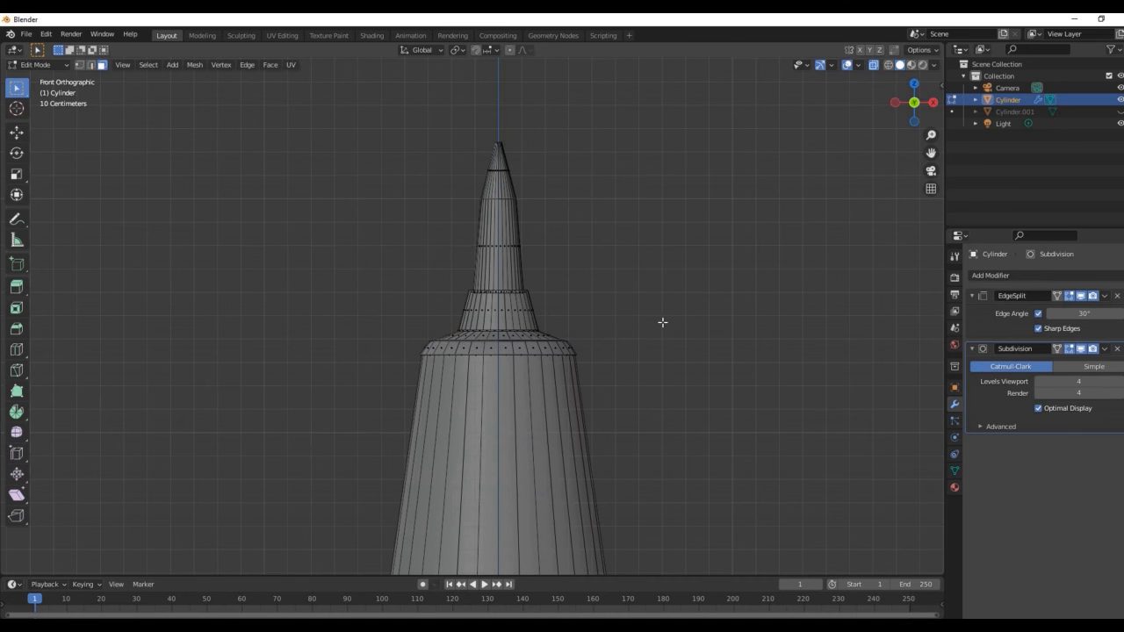
Select the rim's face loop at the body's upper end in X-ray display and scale it down uniformly.
left_click(910, 65)
left_click(900, 66)
mouse_move(931, 135)
left_mouse_down()
mouse_move(930, 242)
mouse_move(931, 135)
mouse_move(931, 206)
left_mouse_up()
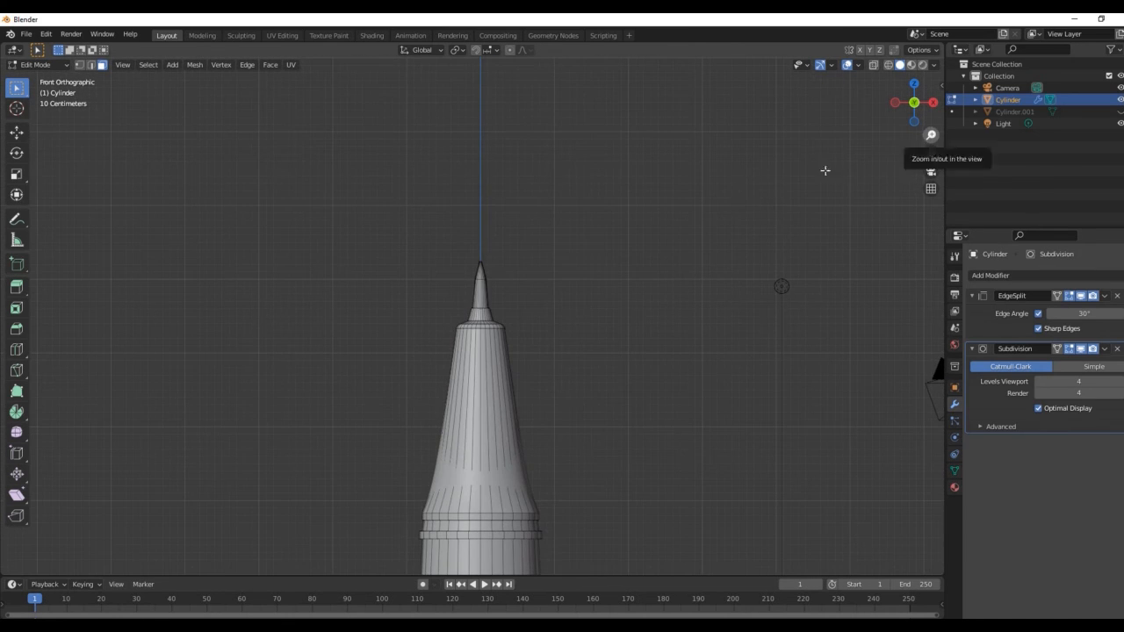
scroll(314, 383, "up", 5)
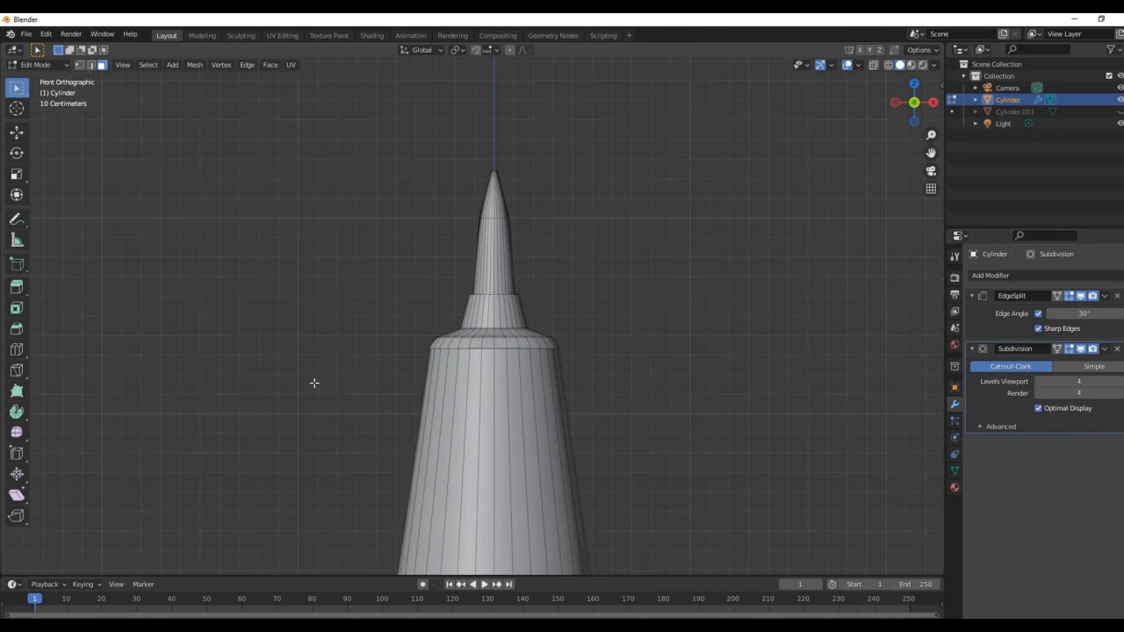
left_click(874, 65)
left_click(571, 354, "alt")
key("s")
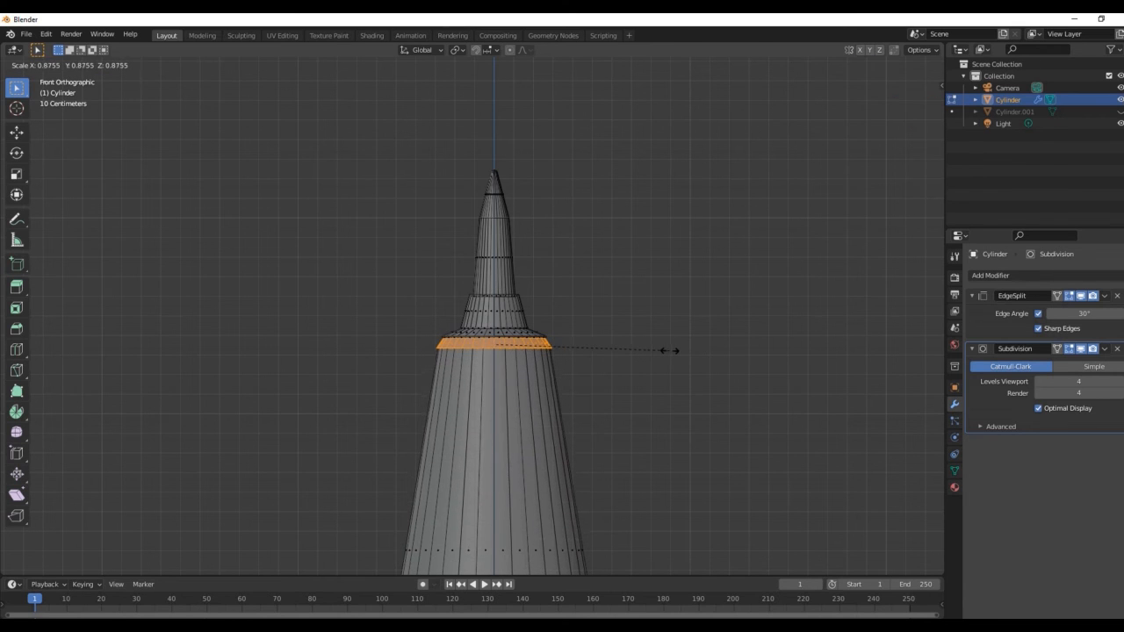
left_click(654, 350)
scroll(464, 329, "up", 4)
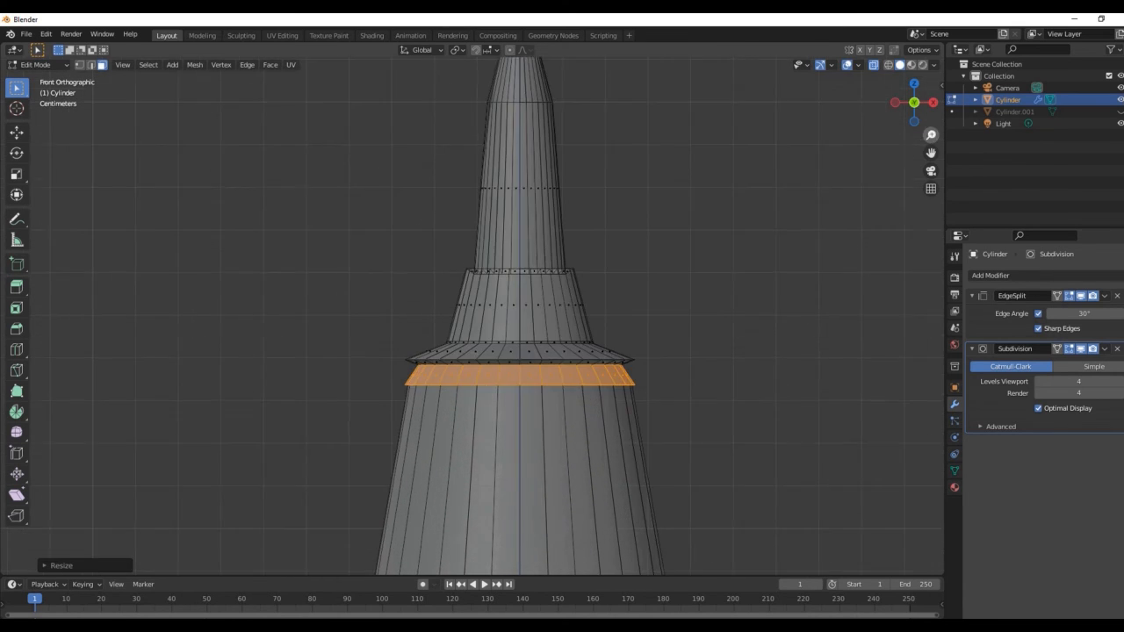
Try to scale down the flared face ring between the collar and the rim.
left_click(469, 363, "alt")
left_click_drag(389, 359, 678, 367)
left_click_drag(393, 352, 669, 371)
key("s")
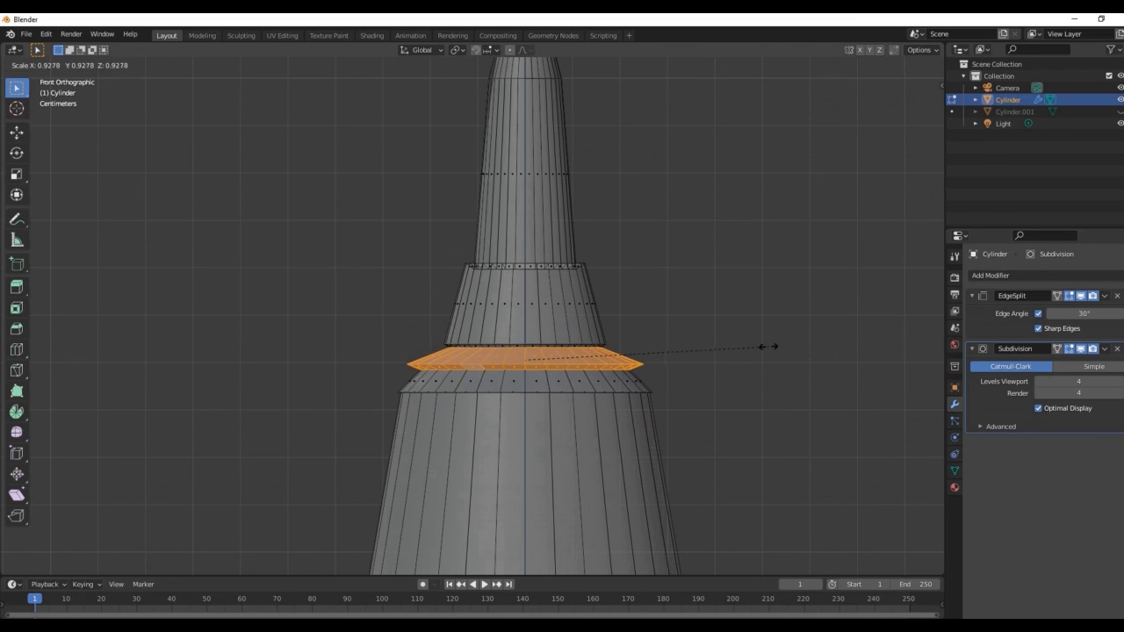
left_click(785, 346)
key("alt+a")
key("ctrl+z")
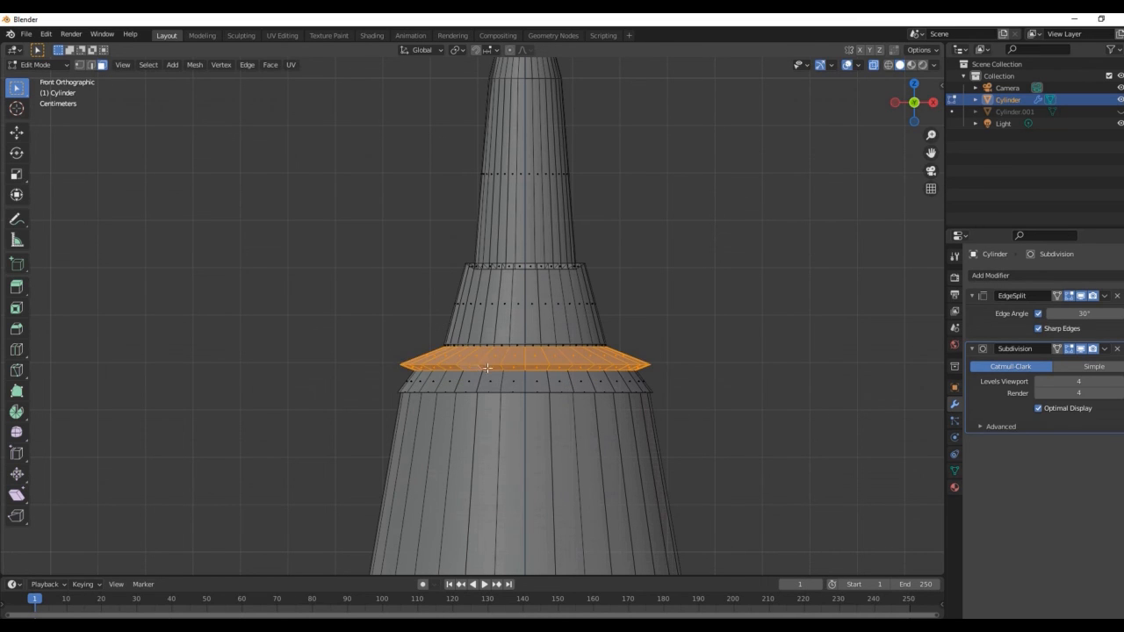
Select the protruding edge loop under the collar in edge mode, scale it inward and adjust its height along Z.
left_click(490, 365)
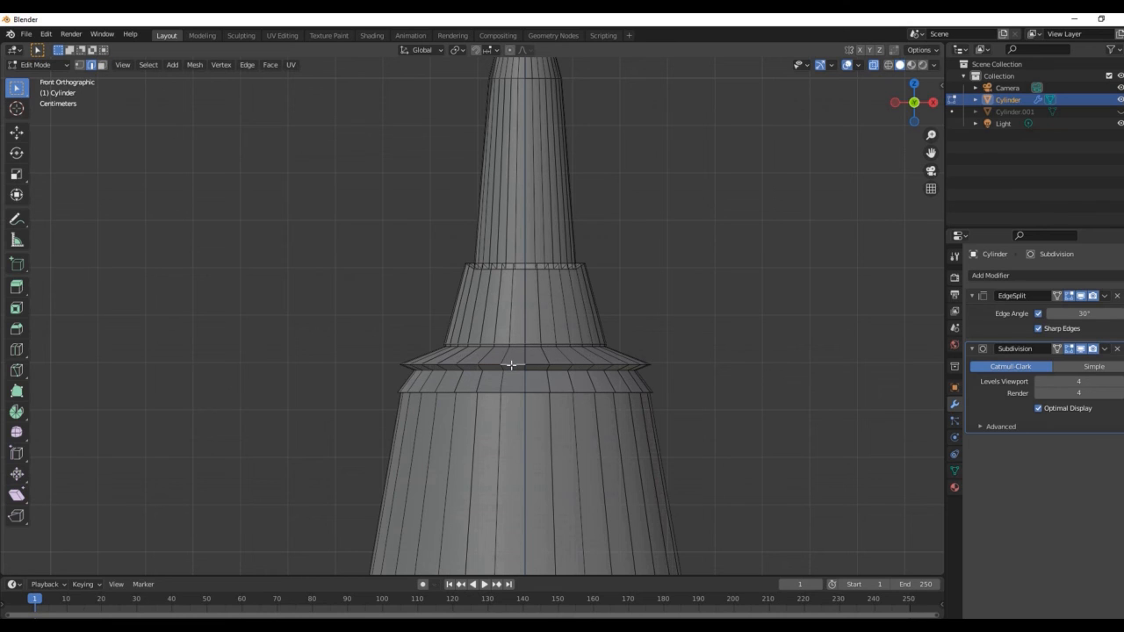
key("s")
left_click(677, 329)
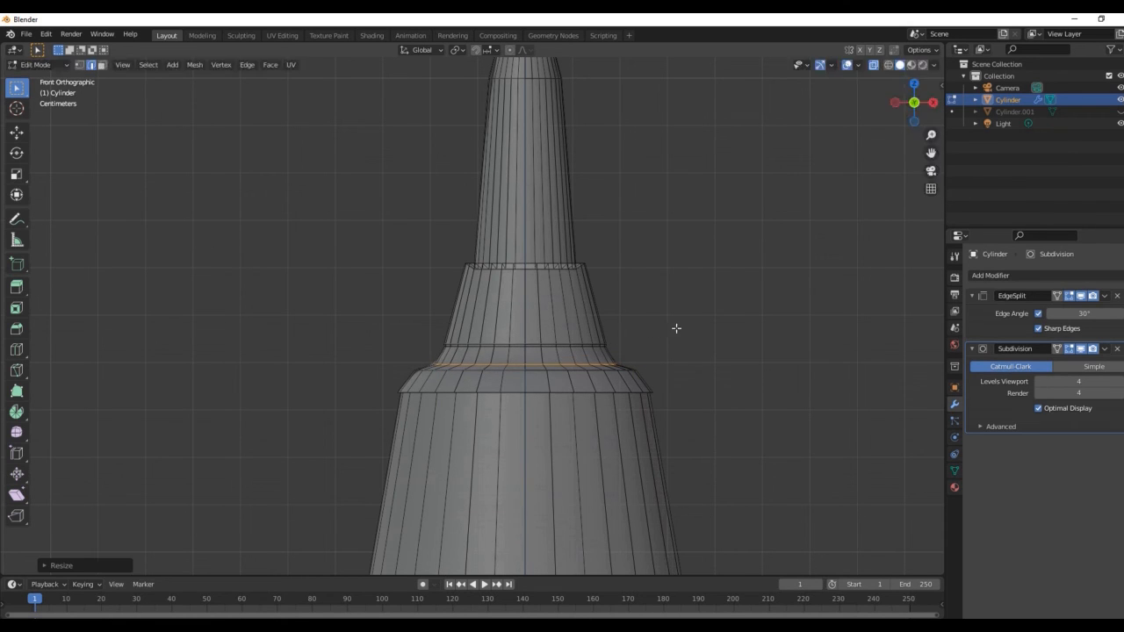
key("g")
key("z")
left_click(672, 334)
Lower the edge loop at the collar's upper end slightly along Z.
left_click_drag(931, 135, 931, 143)
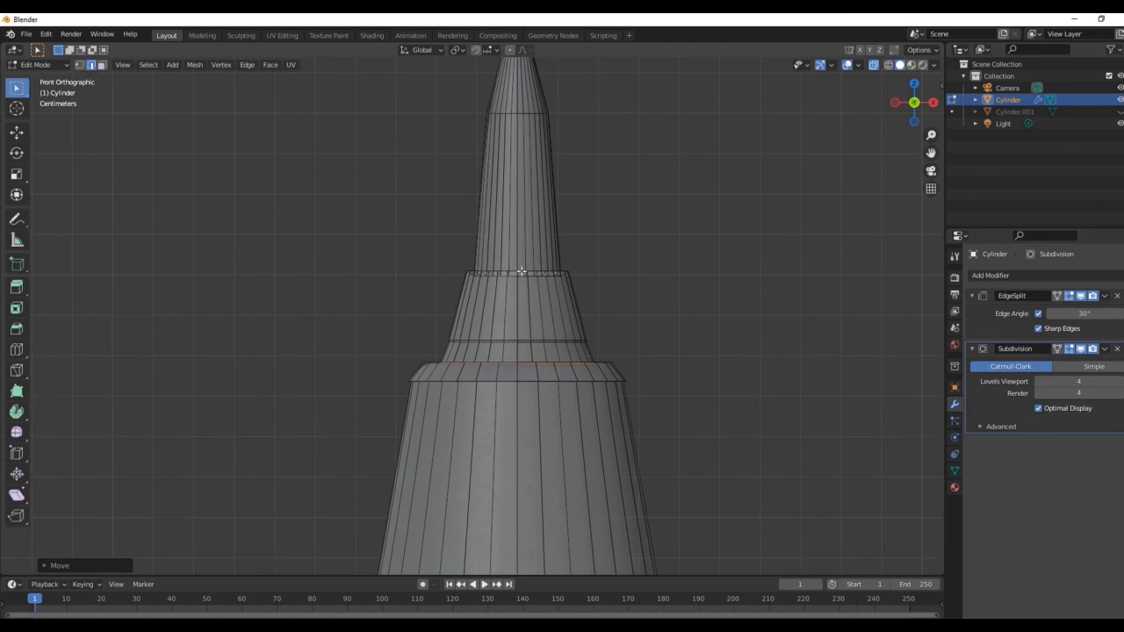
left_click(521, 272)
key("g")
key("g")
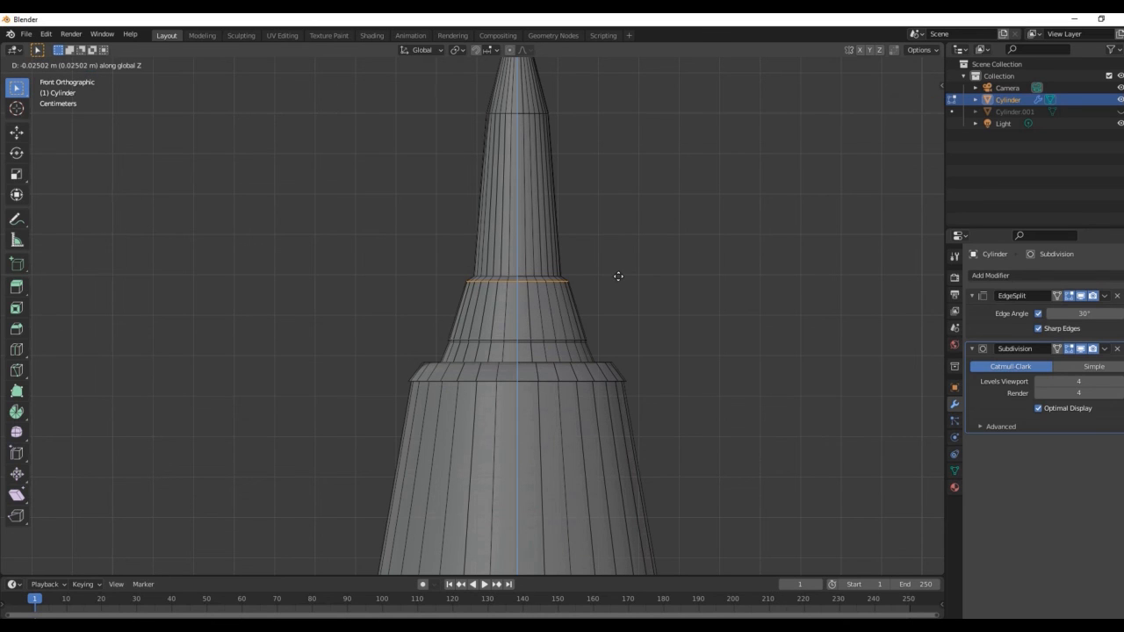
left_click(617, 276)
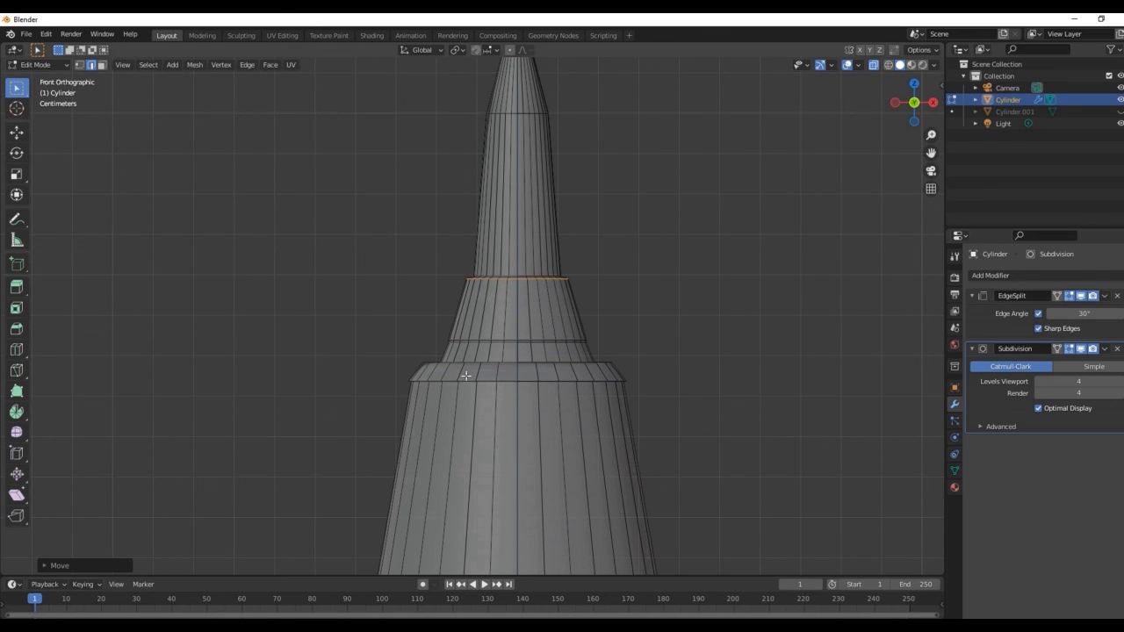
Scale the edge loops where the shoulder meets the body inward so that their outlines line up.
key("s")
left_click(748, 334)
left_click_drag(931, 135, 931, 115)
left_click(341, 457)
left_click(341, 457, "alt")
key("s")
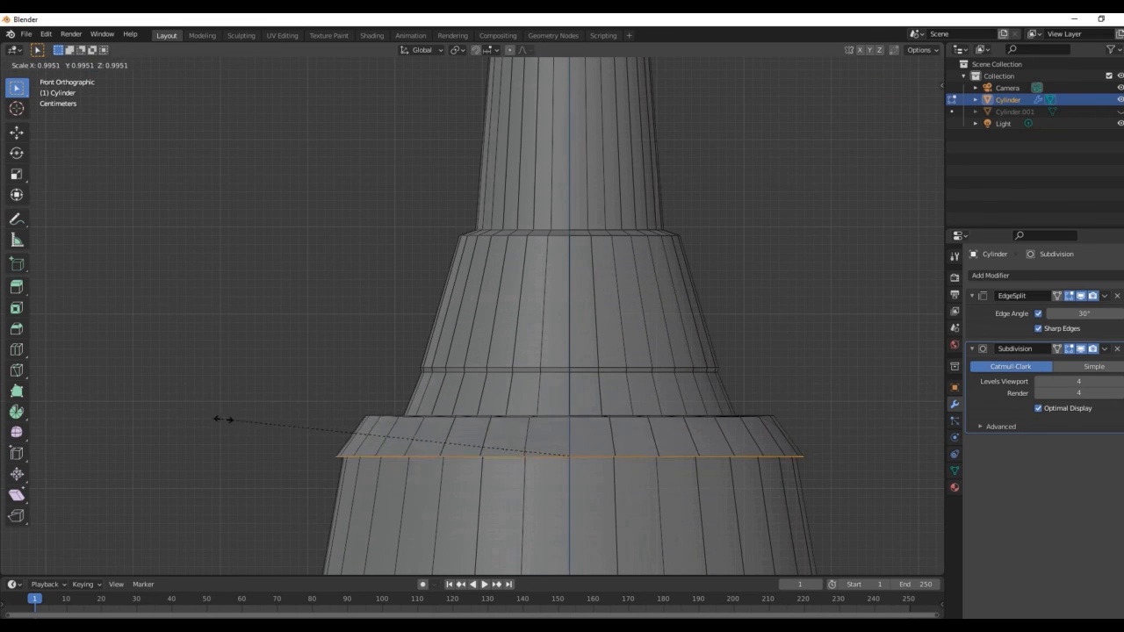
left_click(225, 420)
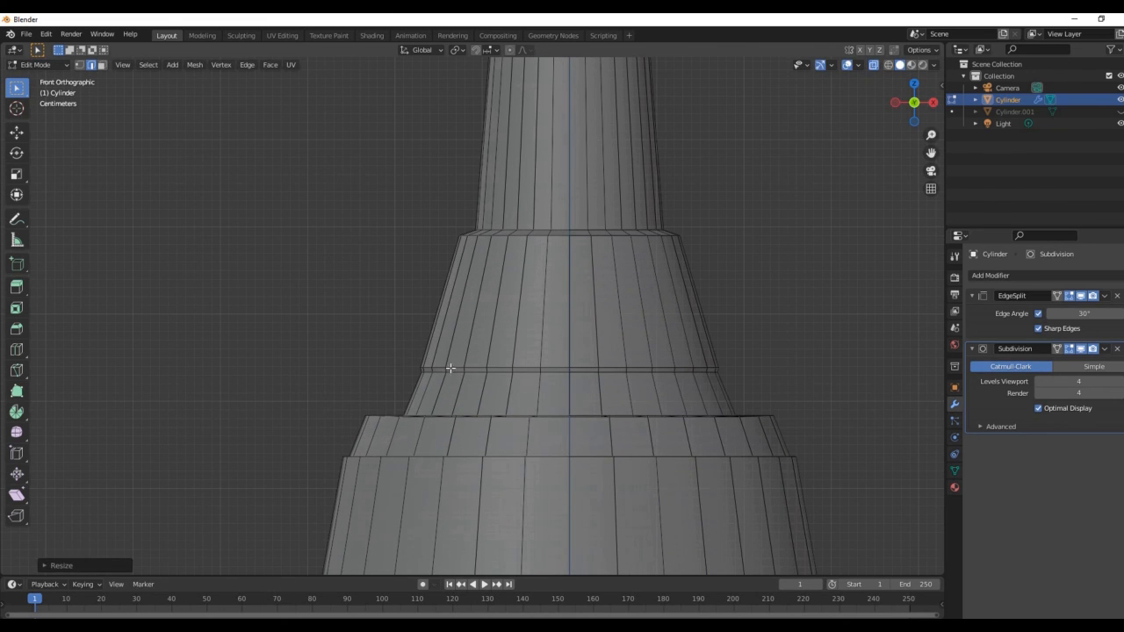
Scale the edge loop near the collar's base slightly inward, adjust it along Z and turn off X-ray display.
left_click(450, 368, "alt")
key("s")
left_click(797, 271)
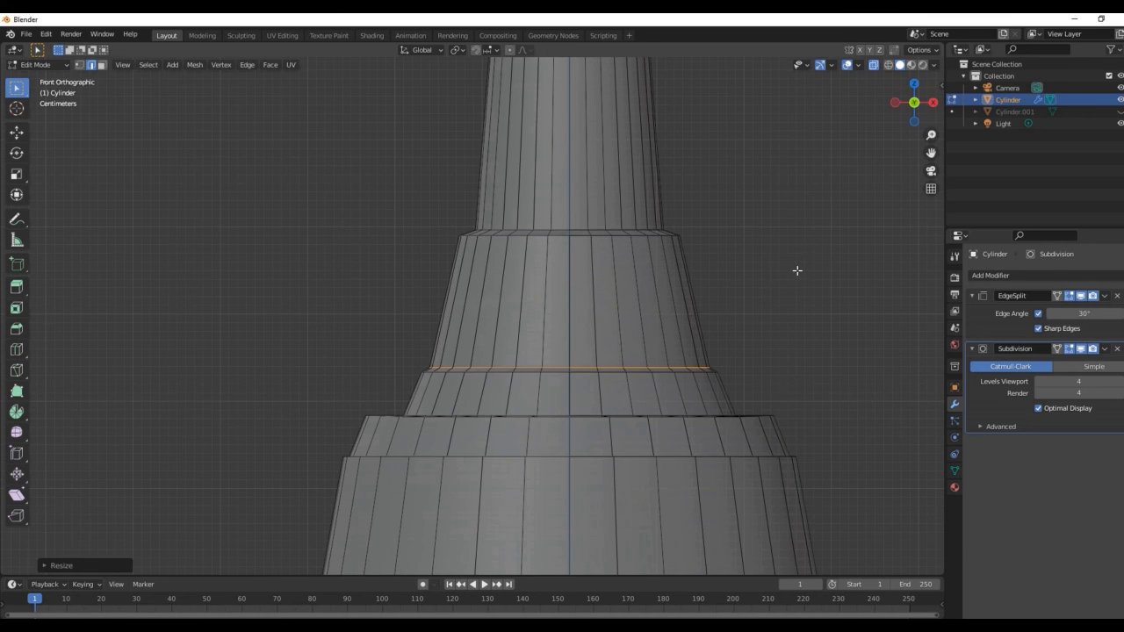
key("g")
key("z")
left_click(797, 273)
left_click_drag(931, 135, 951, 50)
left_click(874, 66)
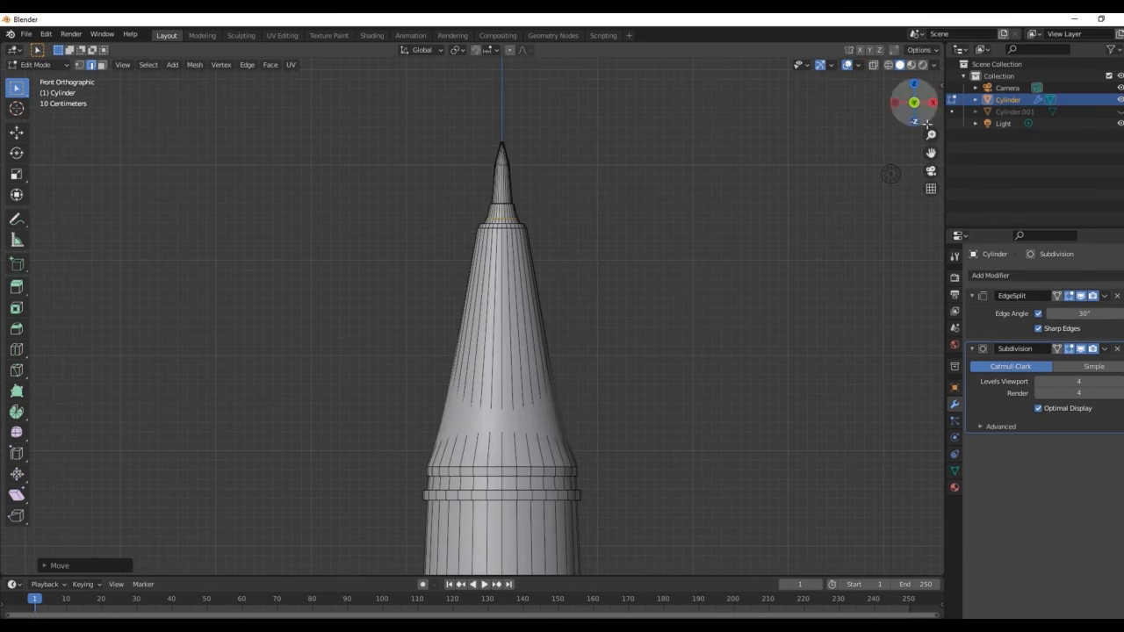
Rotate the whole body 90° about the Y axis in Object Mode and return to Edit Mode.
left_click_drag(931, 135, 931, 229)
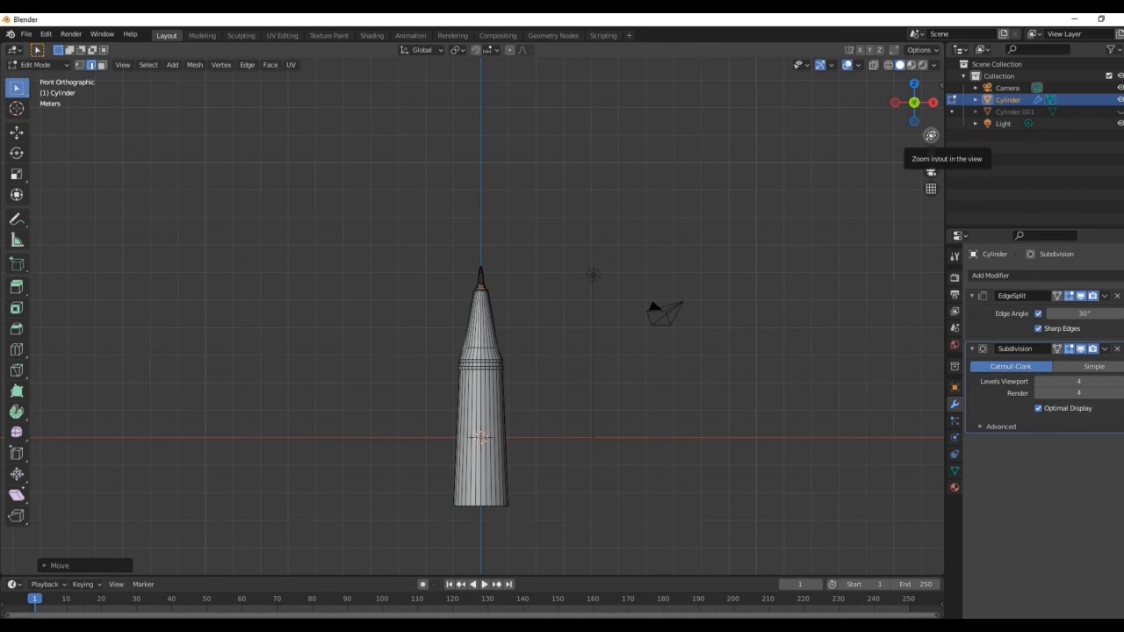
left_click_drag(914, 102, 305, 354)
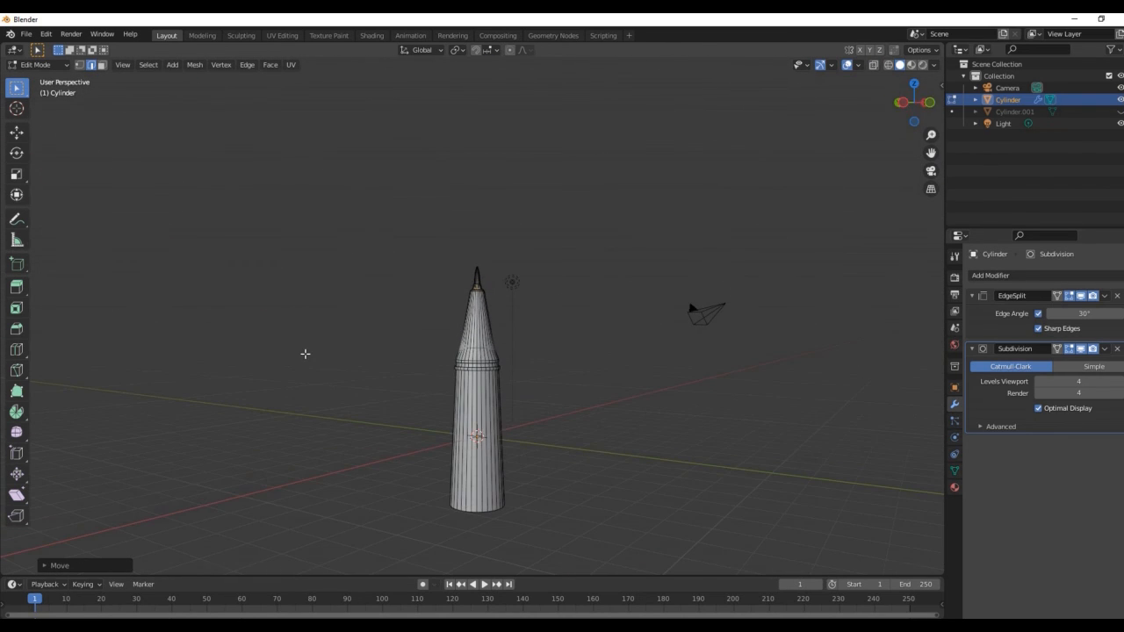
key("KP_1")
key("Tab")
left_click(16, 131)
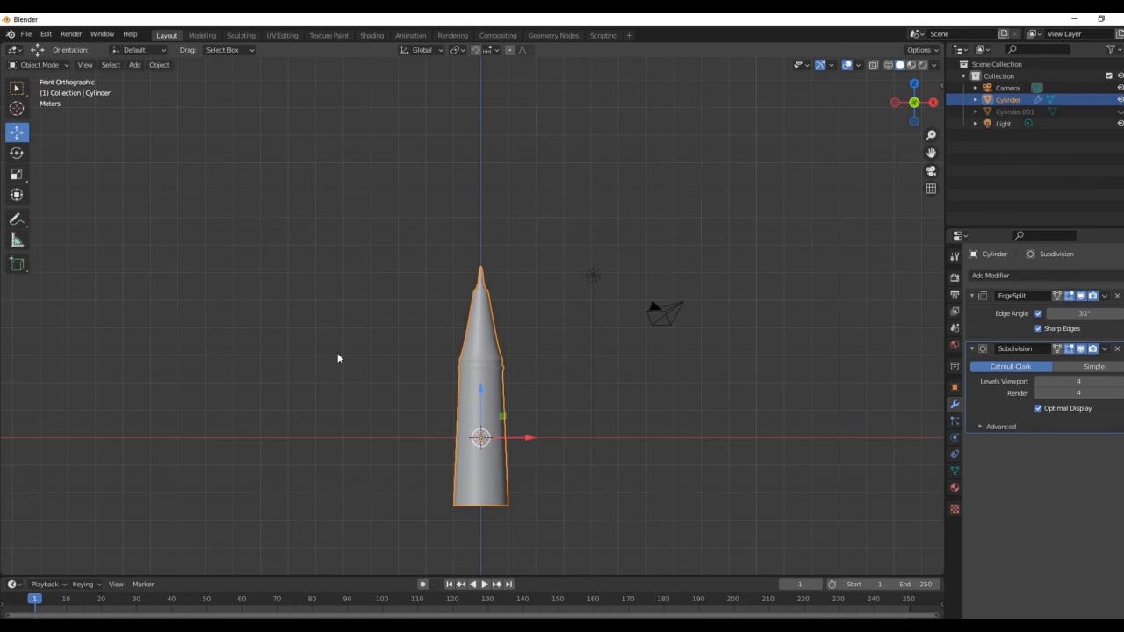
key("r")
key("y")
key("9")
key("0")
key("Return")
key("Tab")
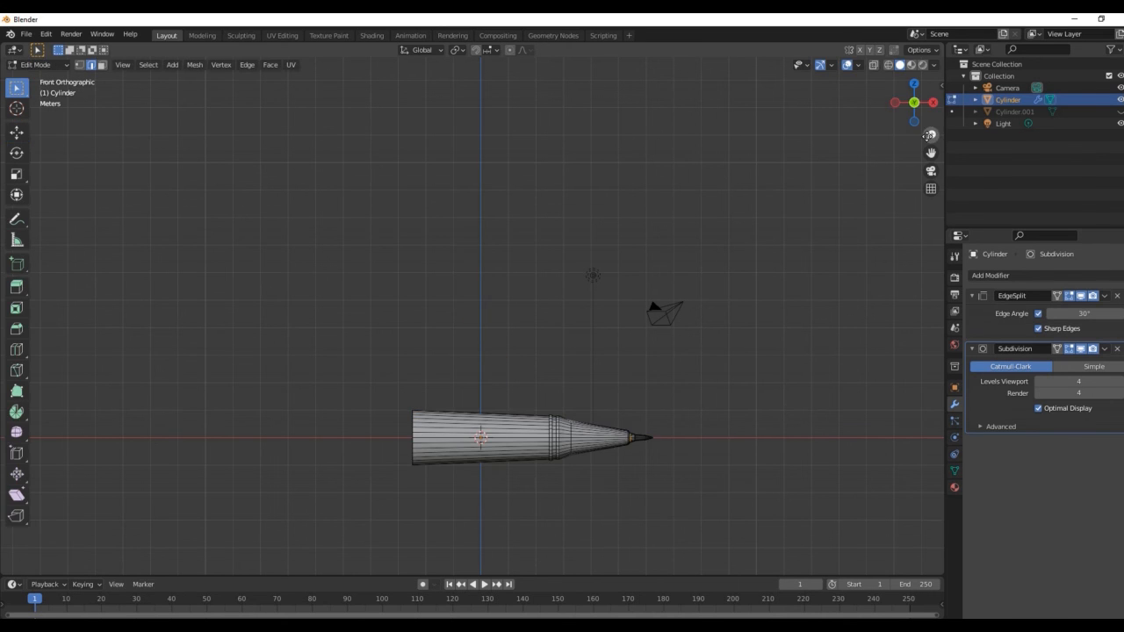